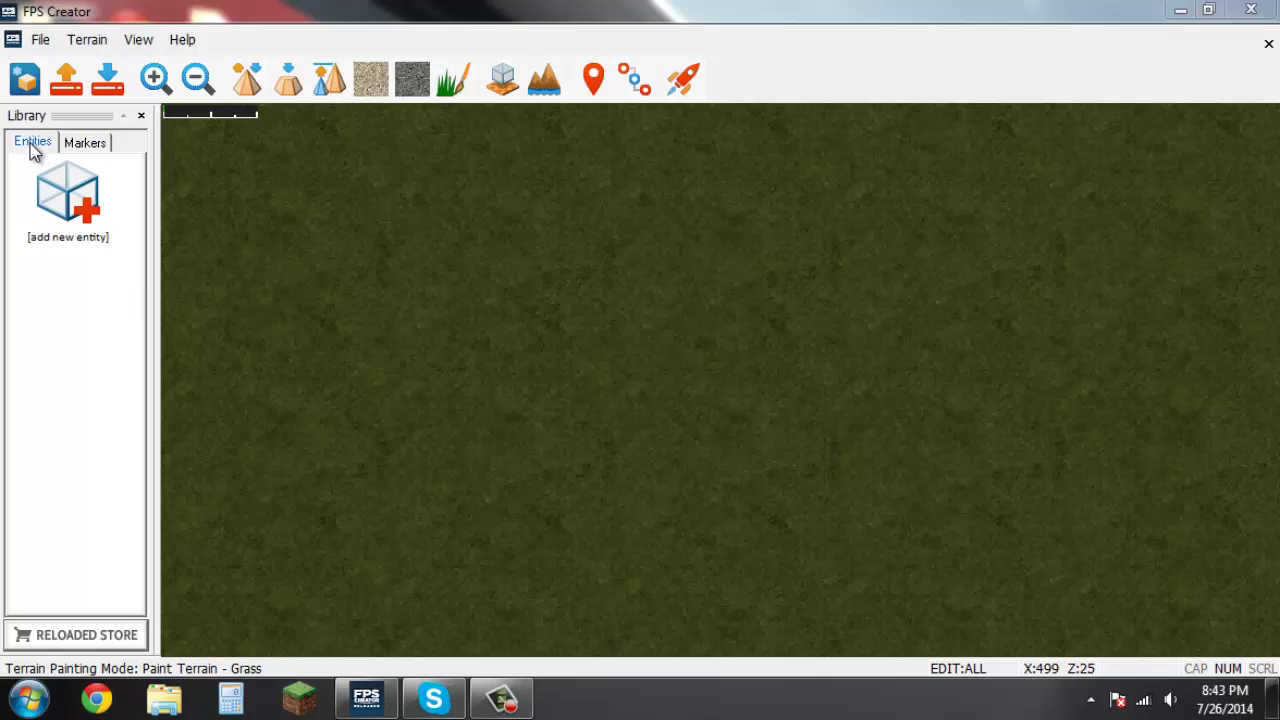
- Open the entity library and browse its categories from Barrels through Scenery to examine the available objects
click(42, 240)
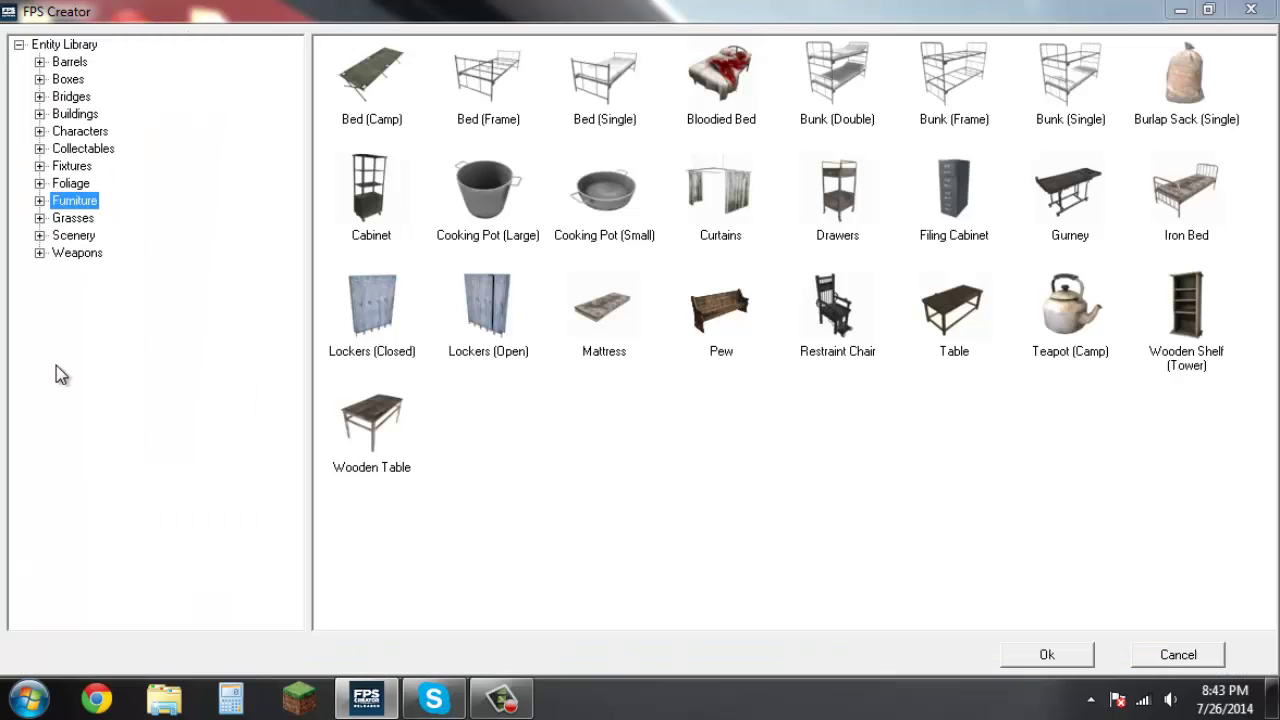
click(66, 63)
click(67, 80)
click(70, 96)
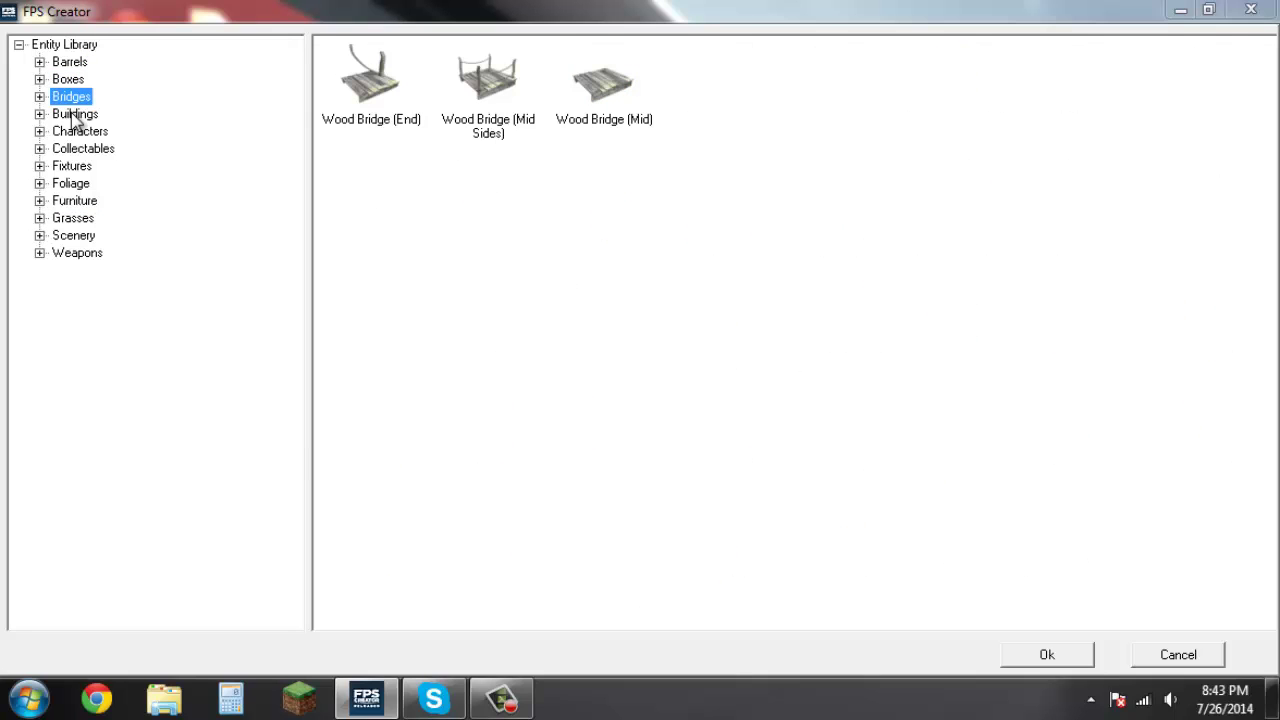
click(74, 114)
click(79, 132)
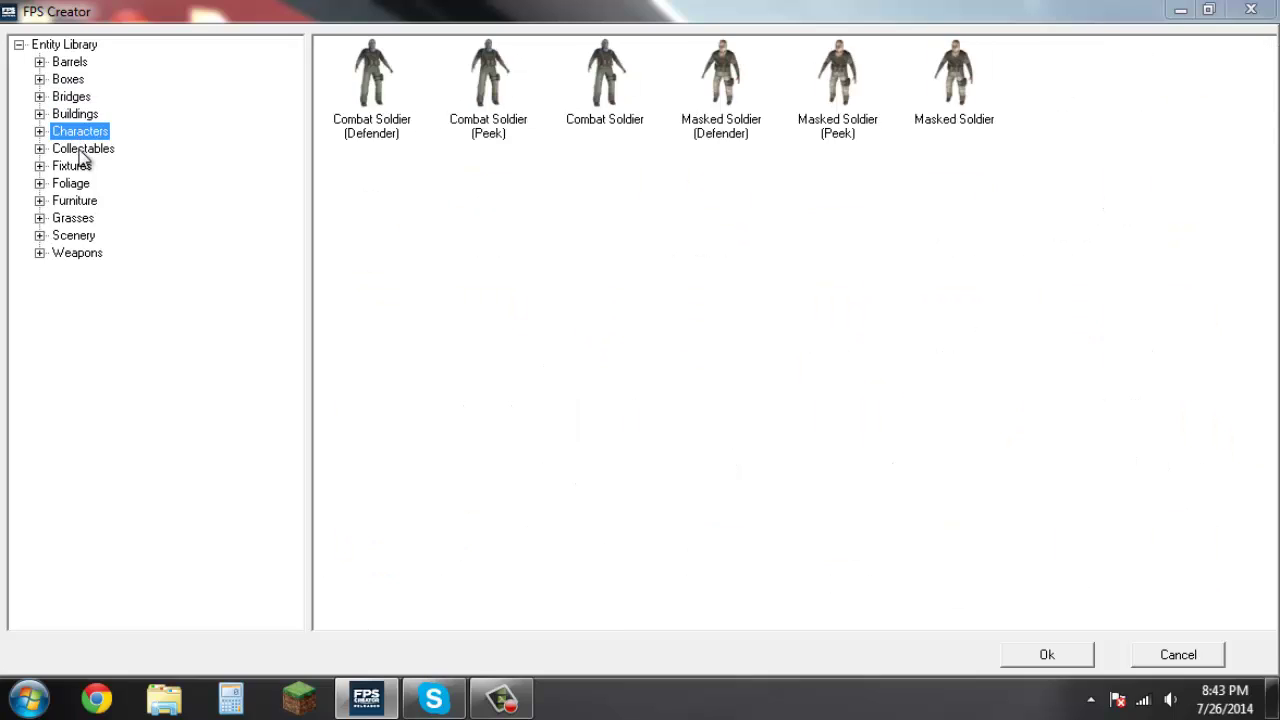
click(84, 149)
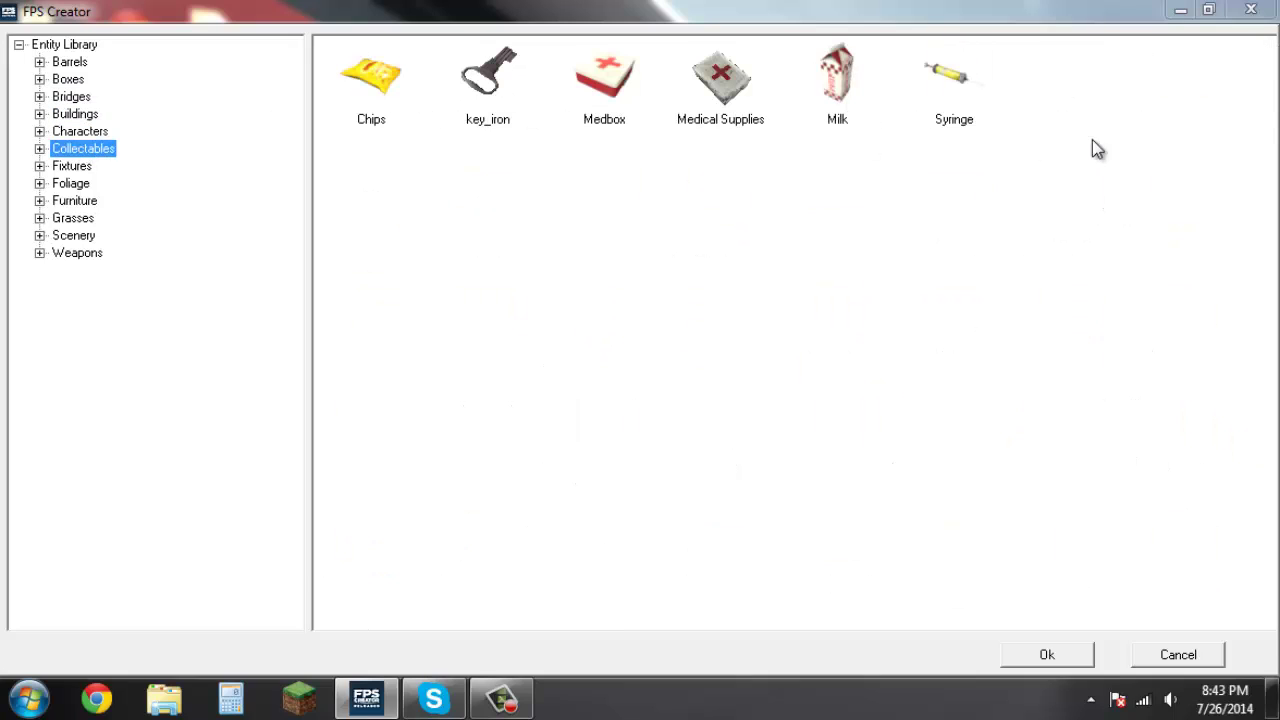
click(70, 168)
click(72, 185)
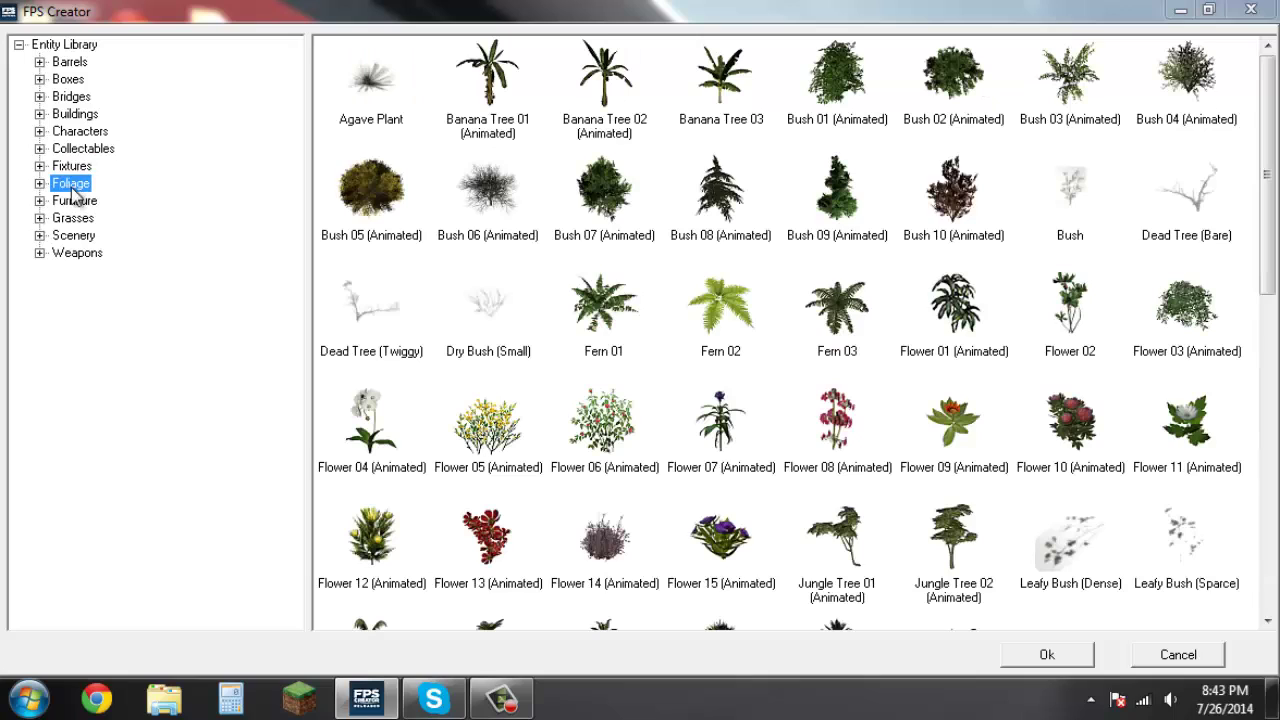
click(72, 201)
click(72, 218)
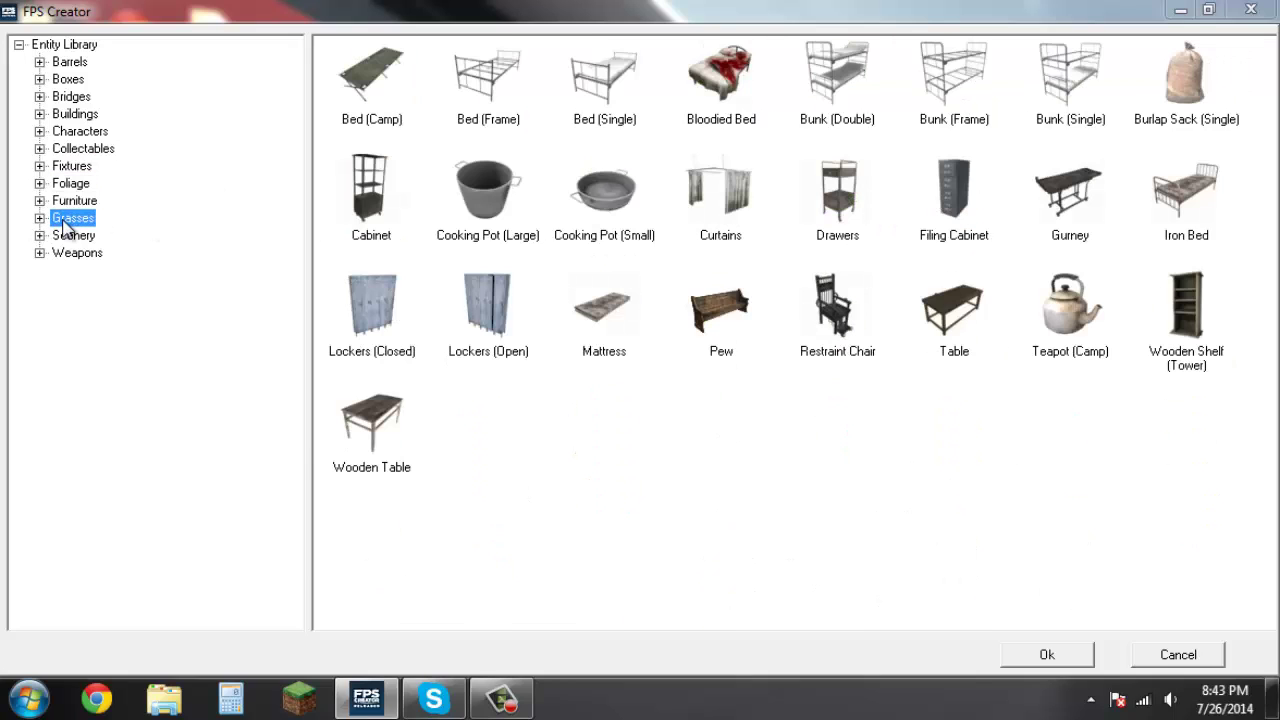
click(74, 235)
- Add the colt 1911 from the Weapons category and place a single one on the grass terrain
click(77, 253)
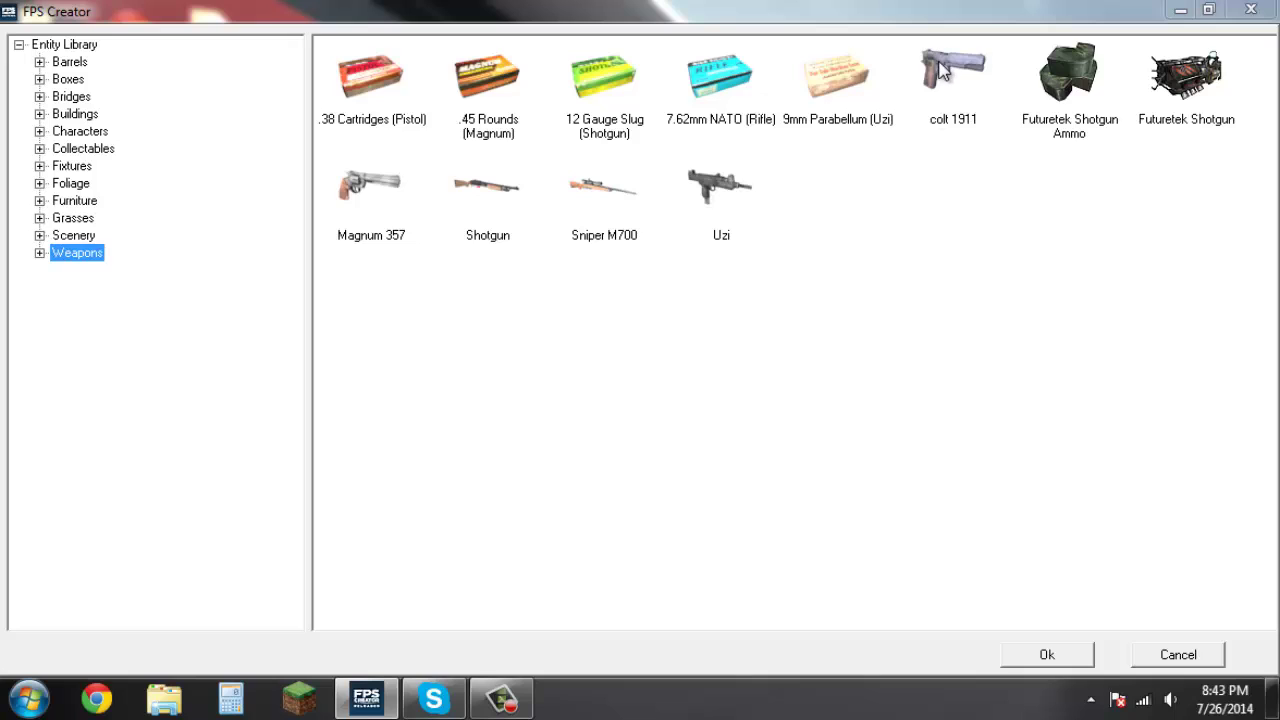
double_click(945, 125)
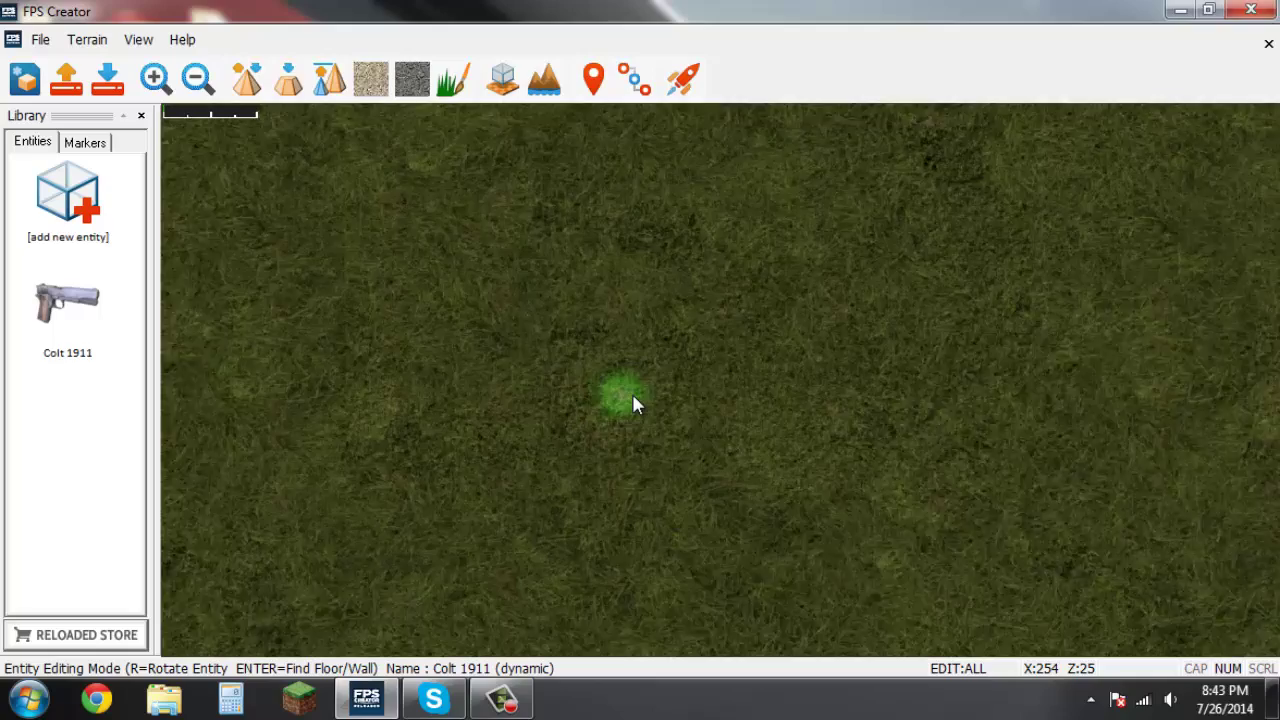
scroll(632, 403, up, 5)
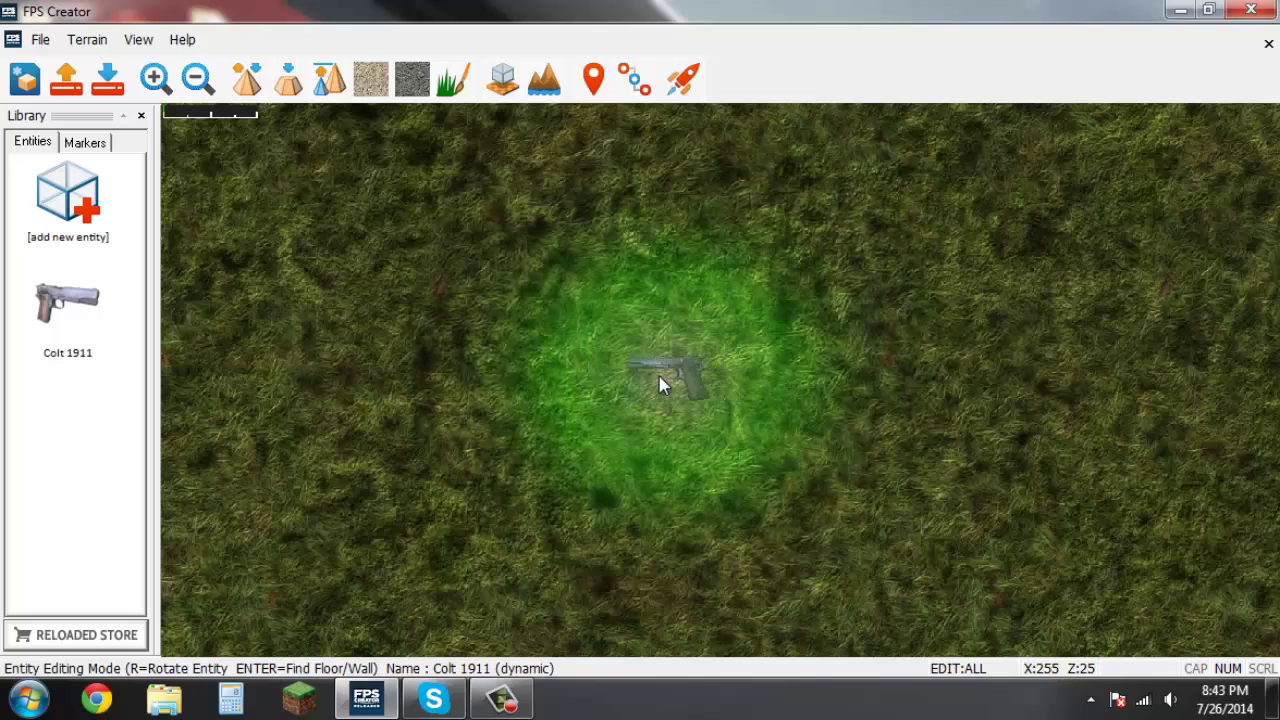
click(660, 385)
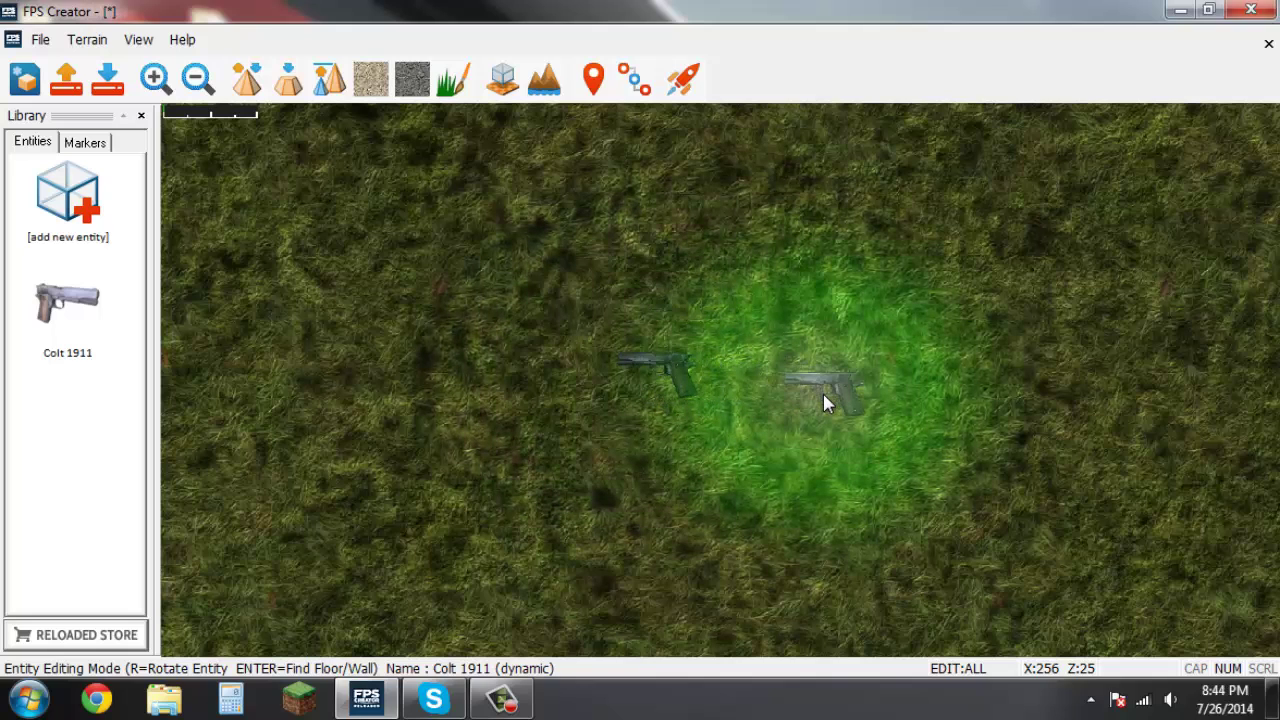
right_click(824, 392)
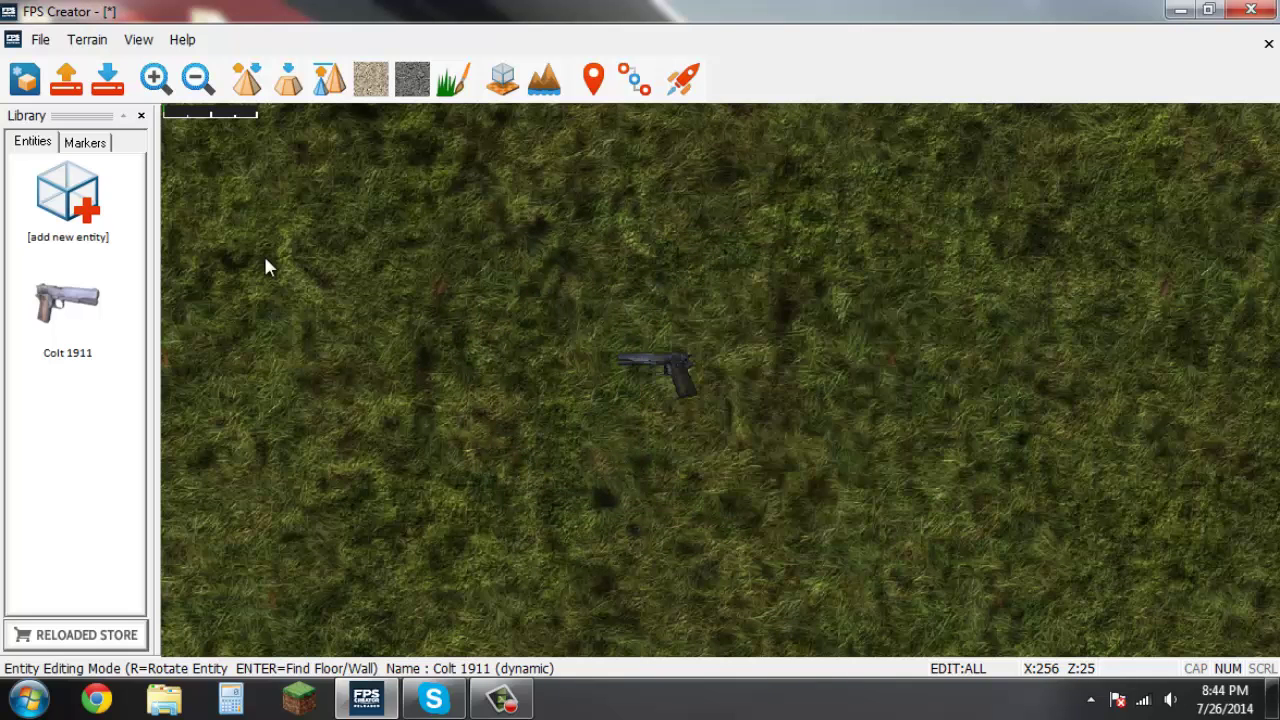
- Add Sandstone Structure (2) from the Buildings category and place one over the pistol on the terrain
click(129, 233)
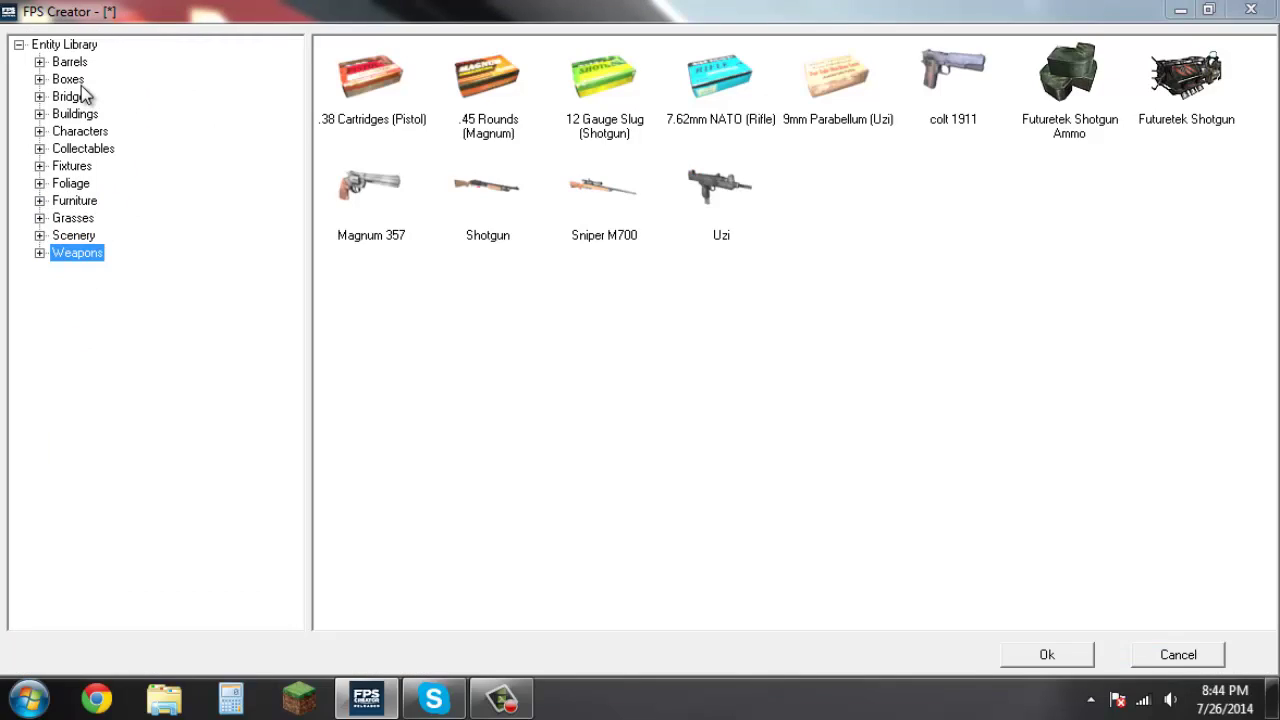
click(80, 116)
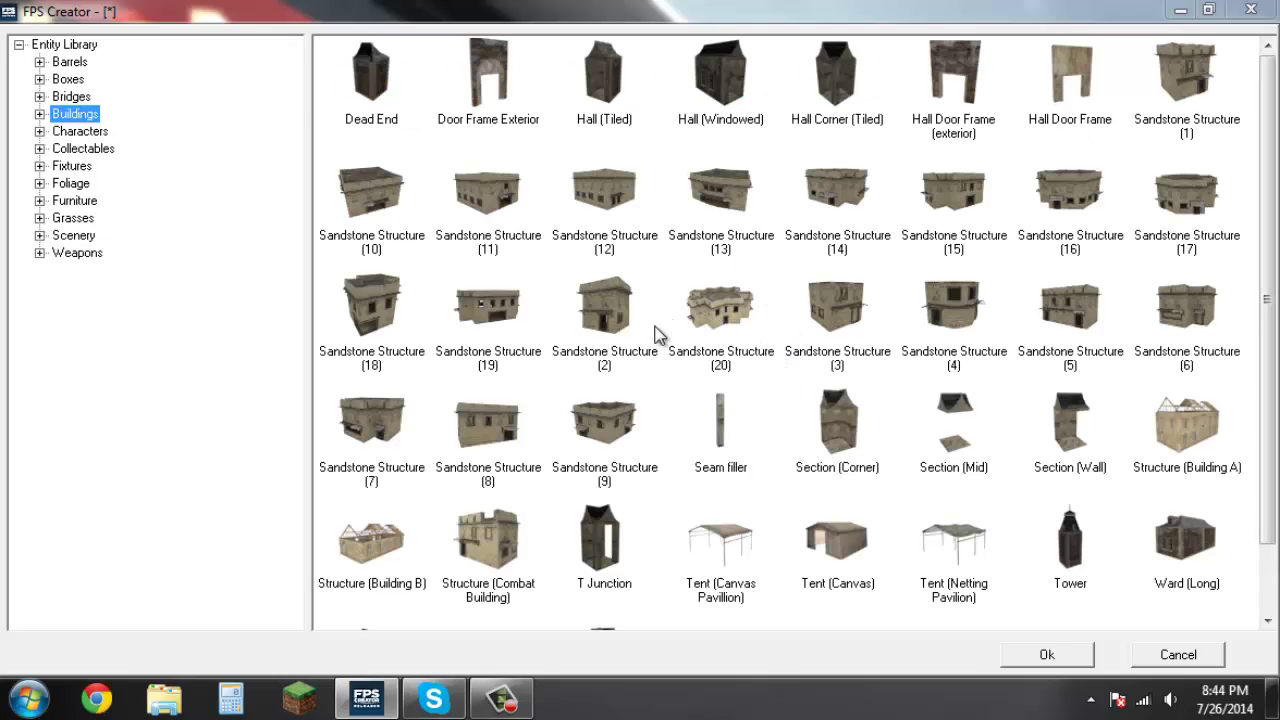
click(622, 330)
double_click(622, 330)
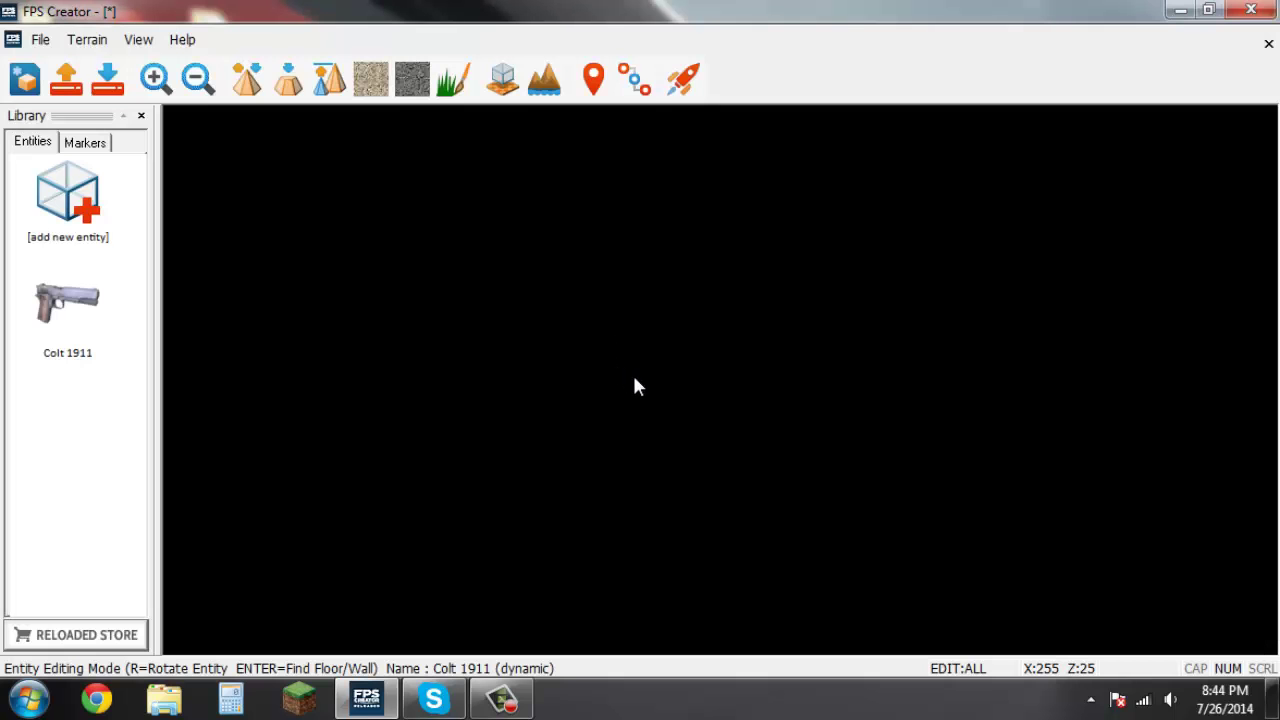
scroll(632, 376, down, 5)
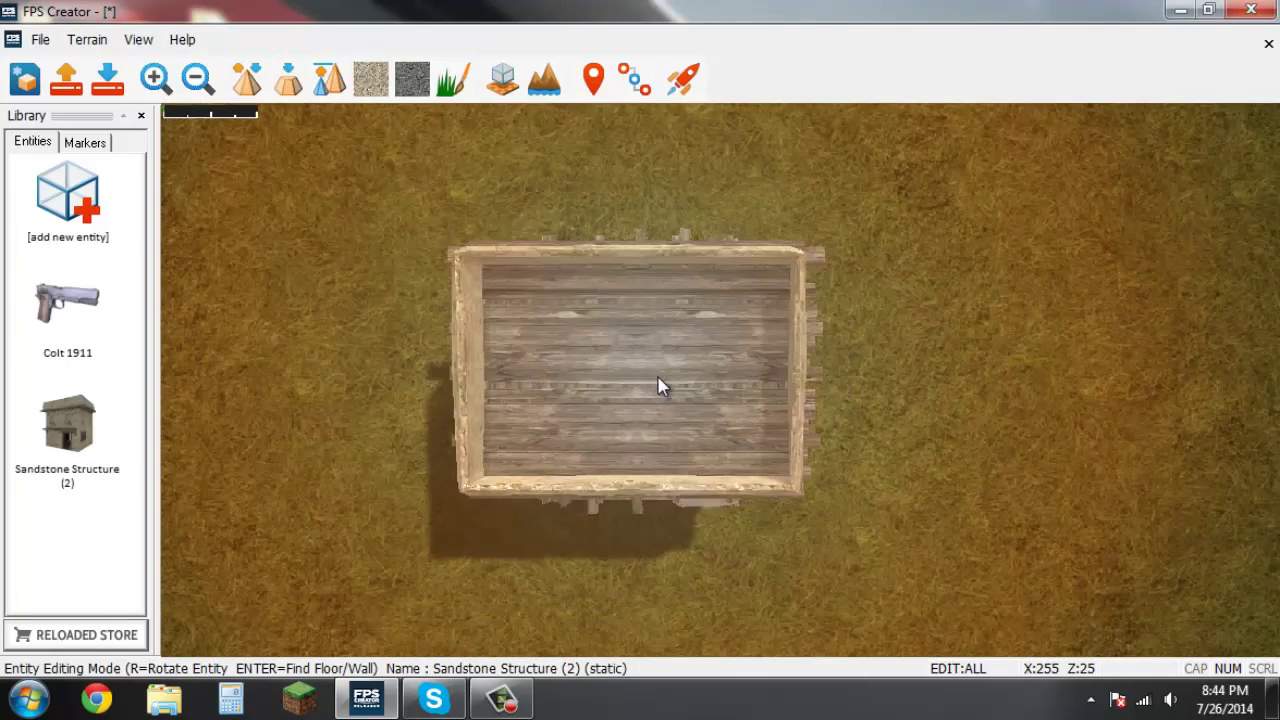
click(660, 387)
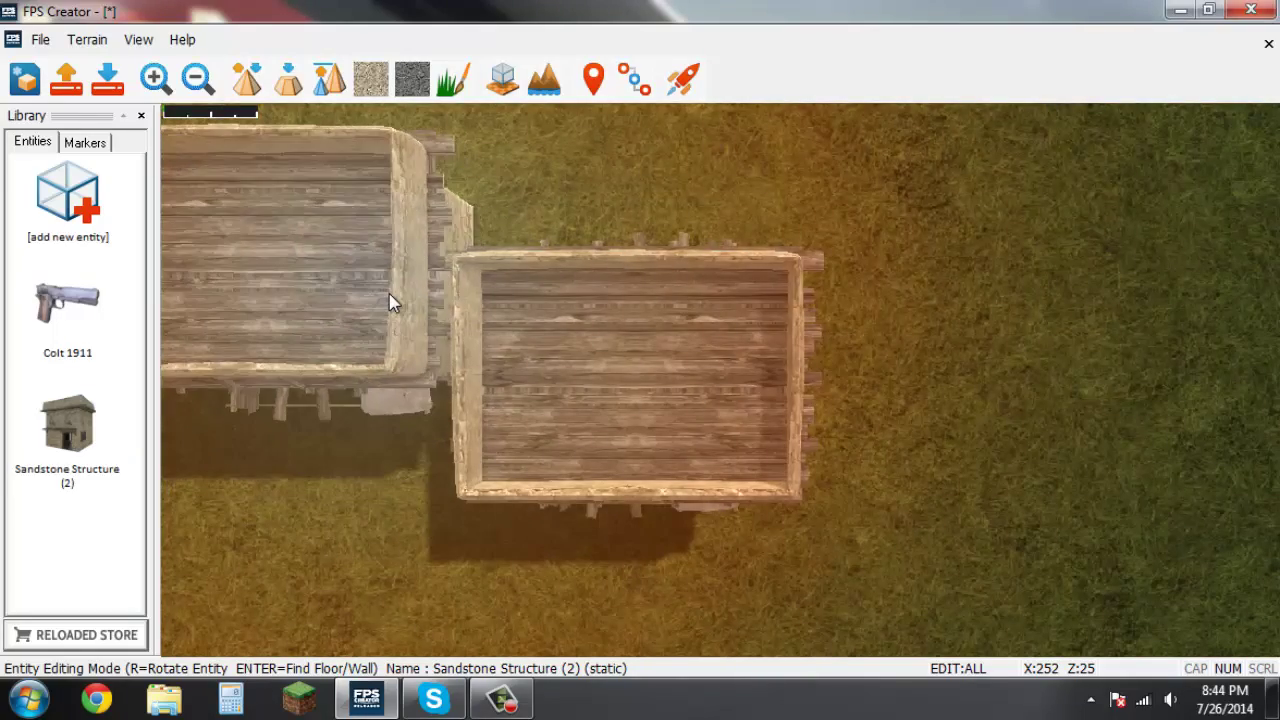
right_click(389, 293)
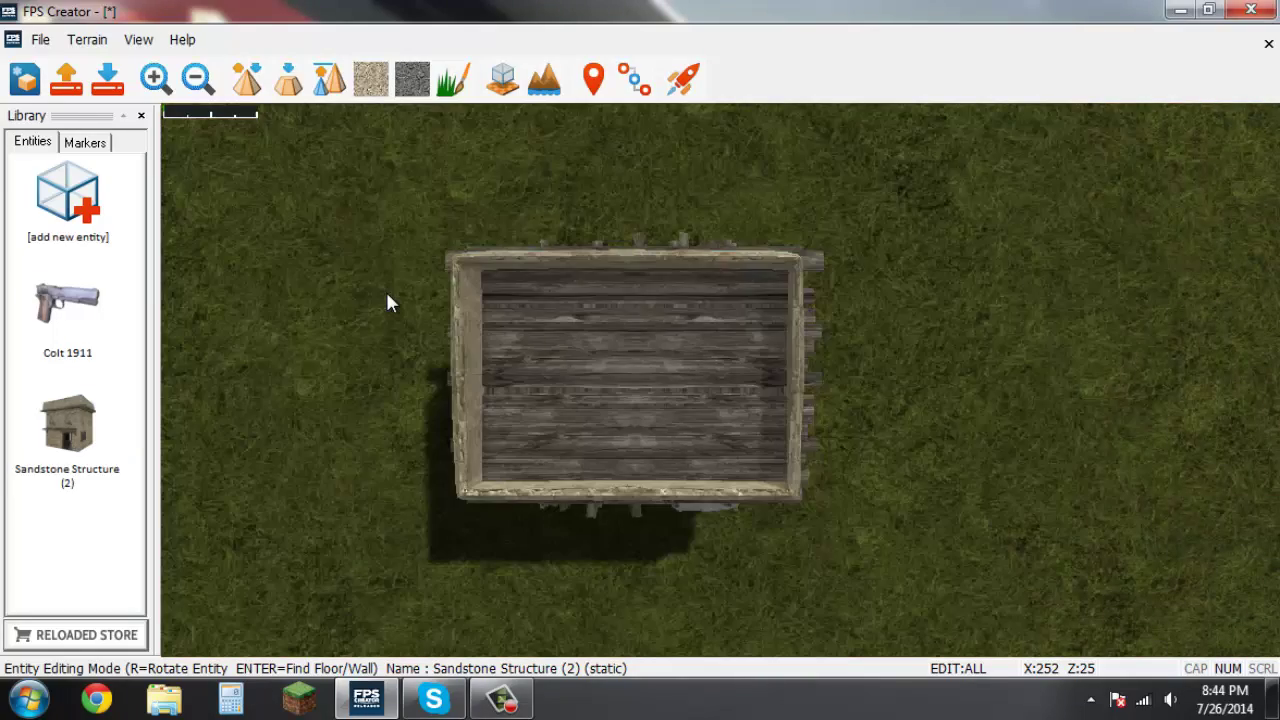
click(55, 307)
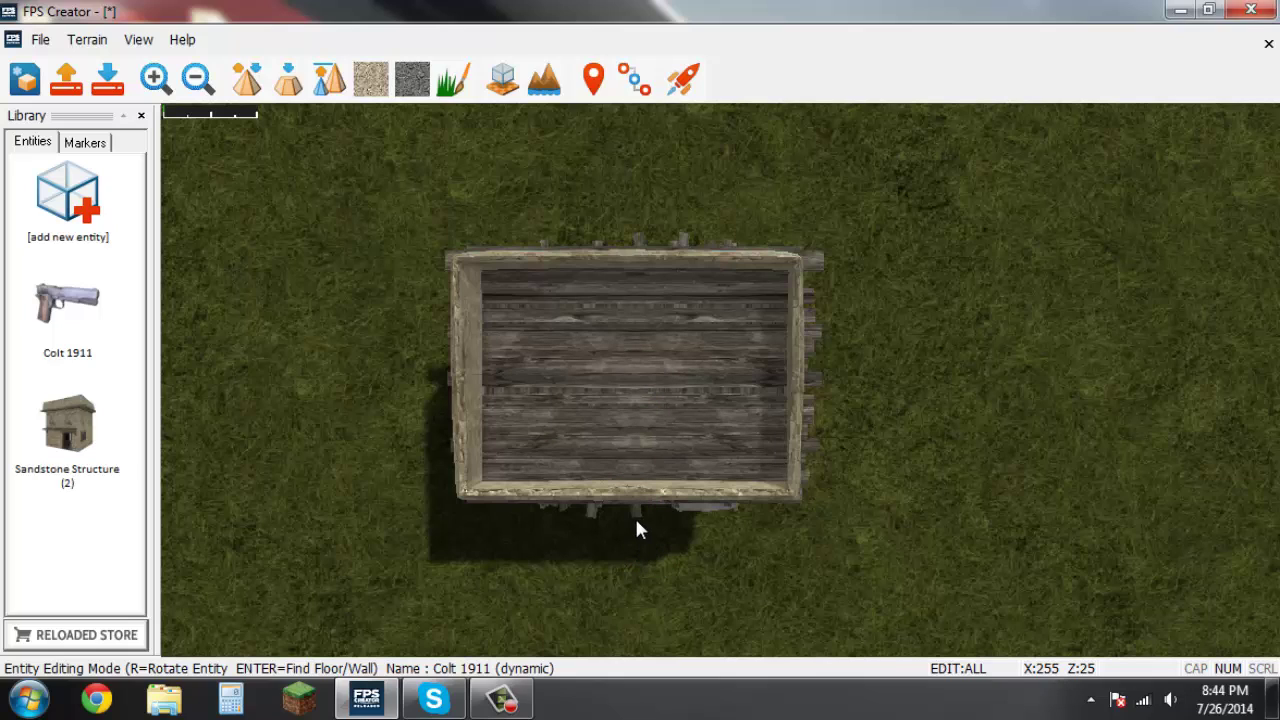
key(Down)
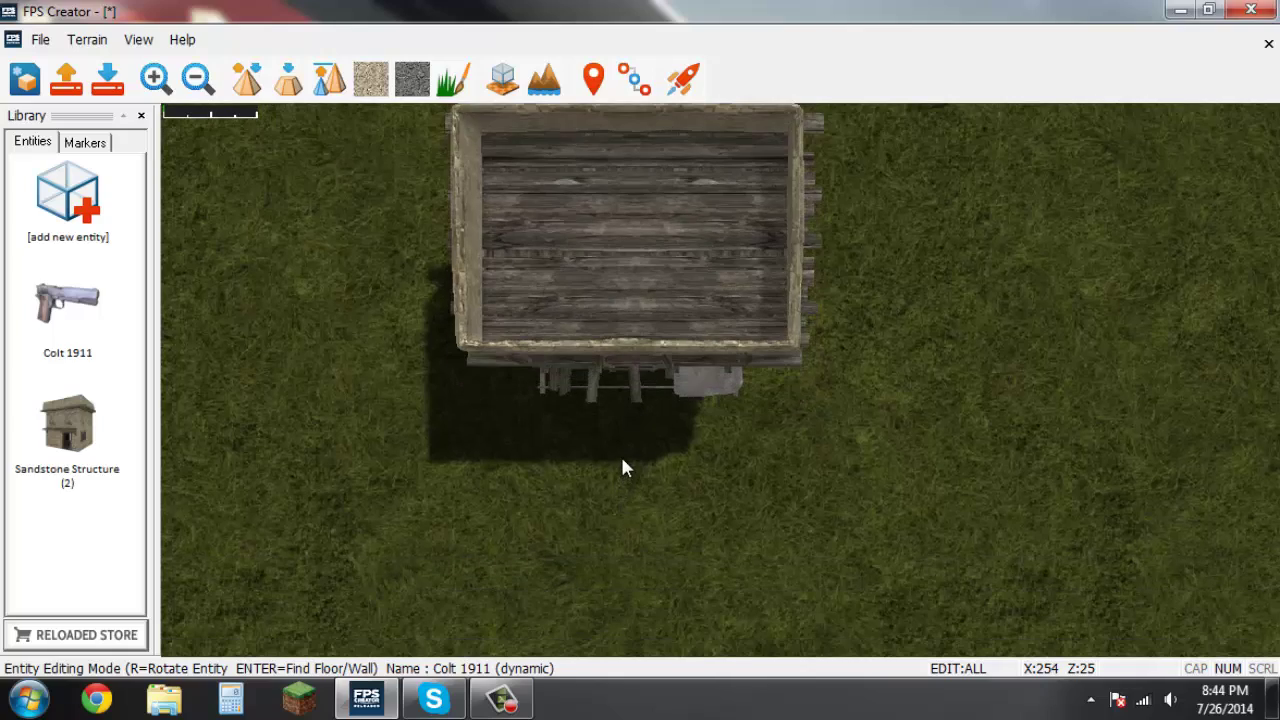
key(Down)
key(Up)
scroll(606, 420, up, 1)
key(Left)
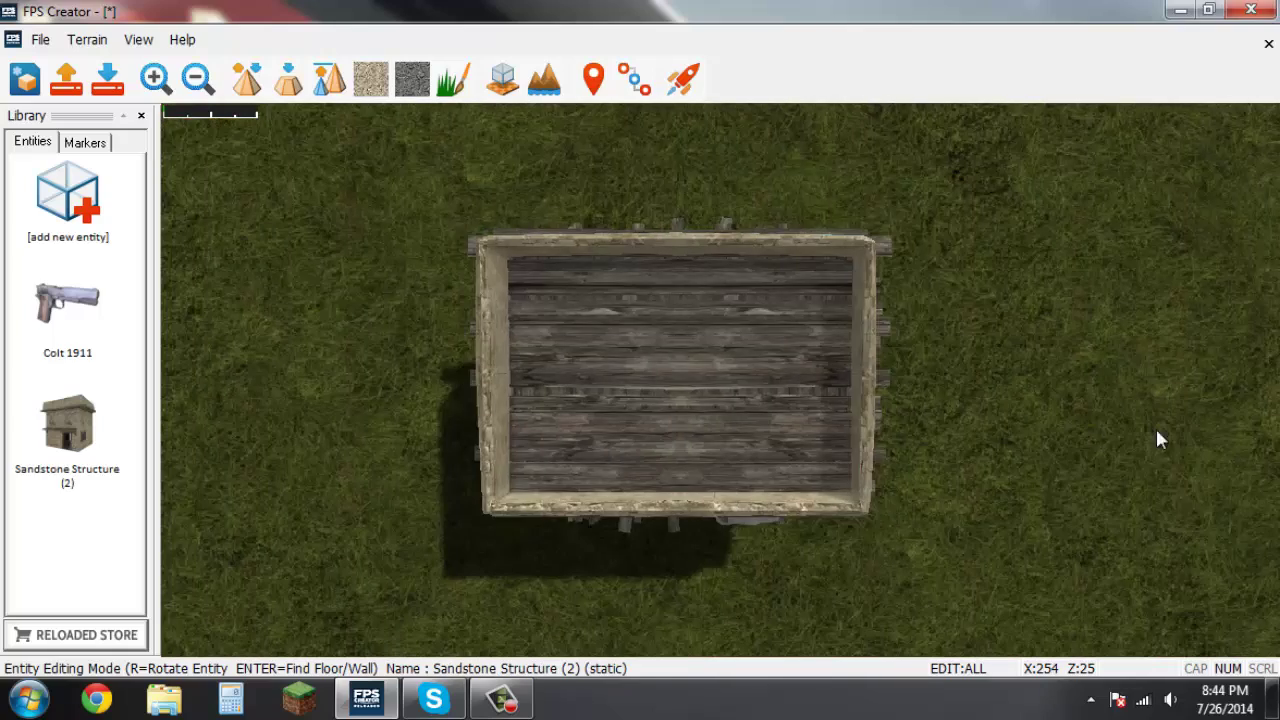
key(Left)
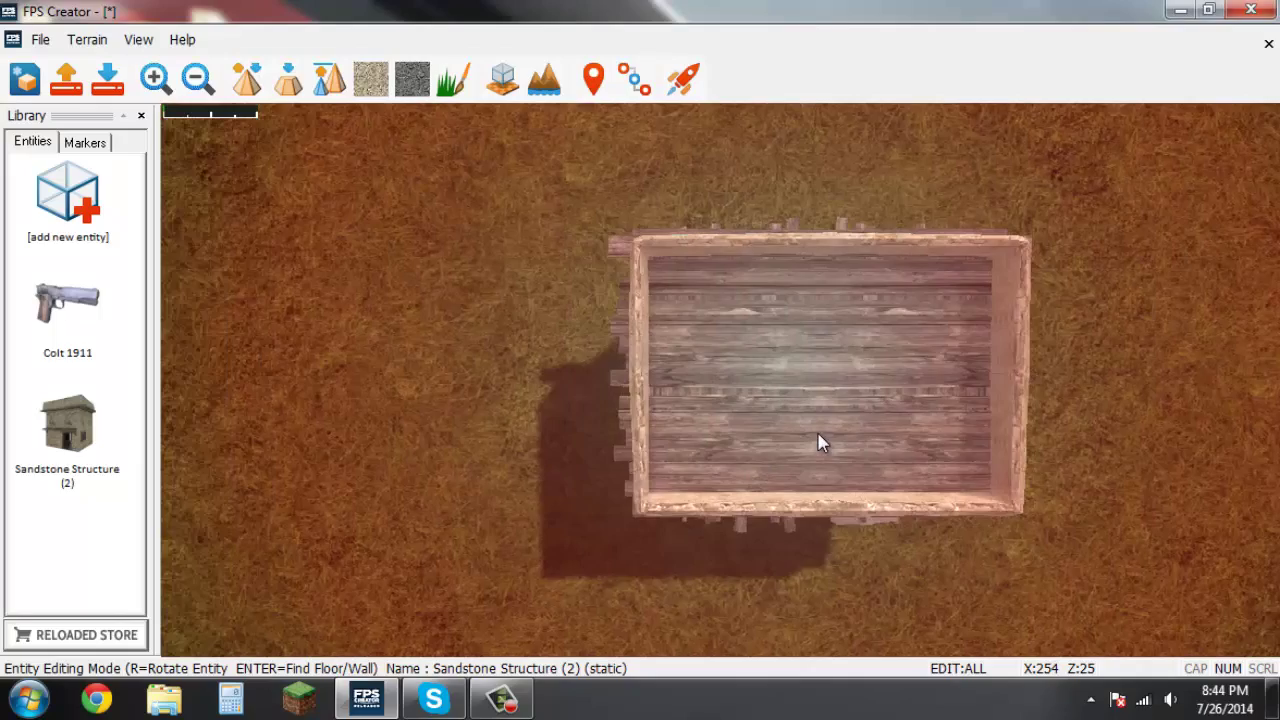
key(Right)
key(Down)
key(Up)
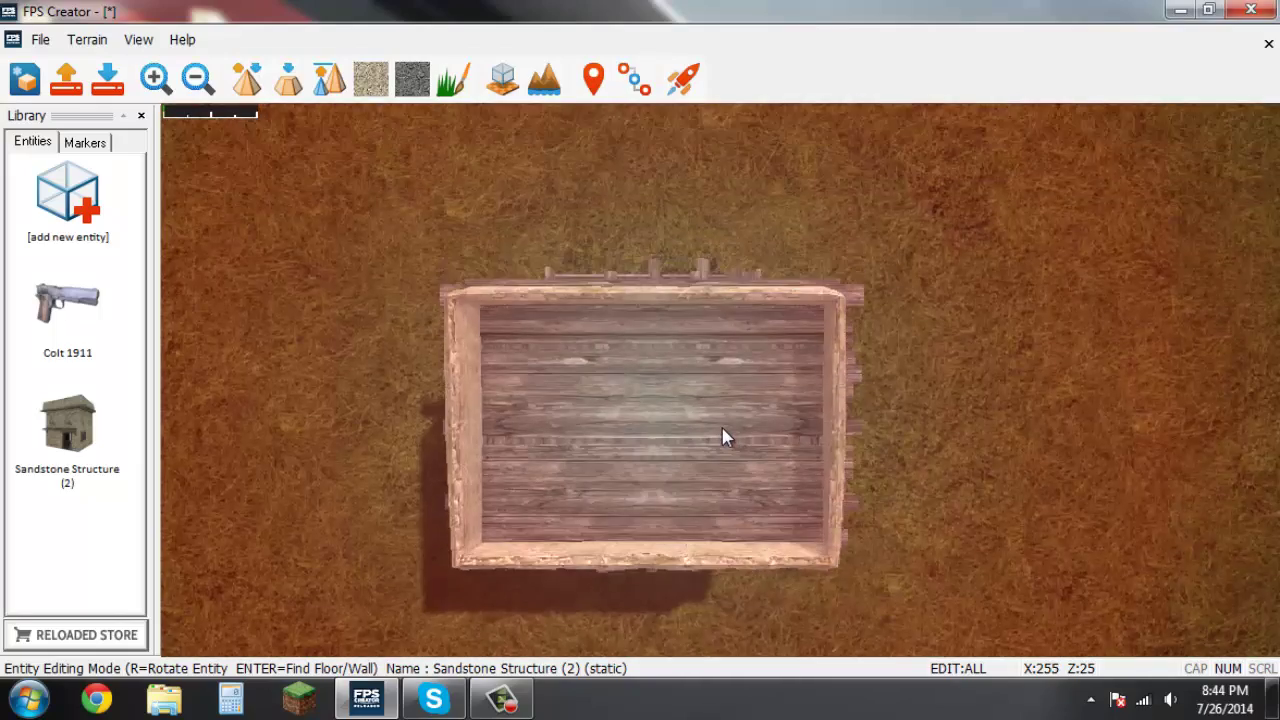
key(Left)
key(Down)
key(Down)
- Zoom in through the sandstone structure's roof until its interior stone floor can be edited
scroll(710, 428, up, 2)
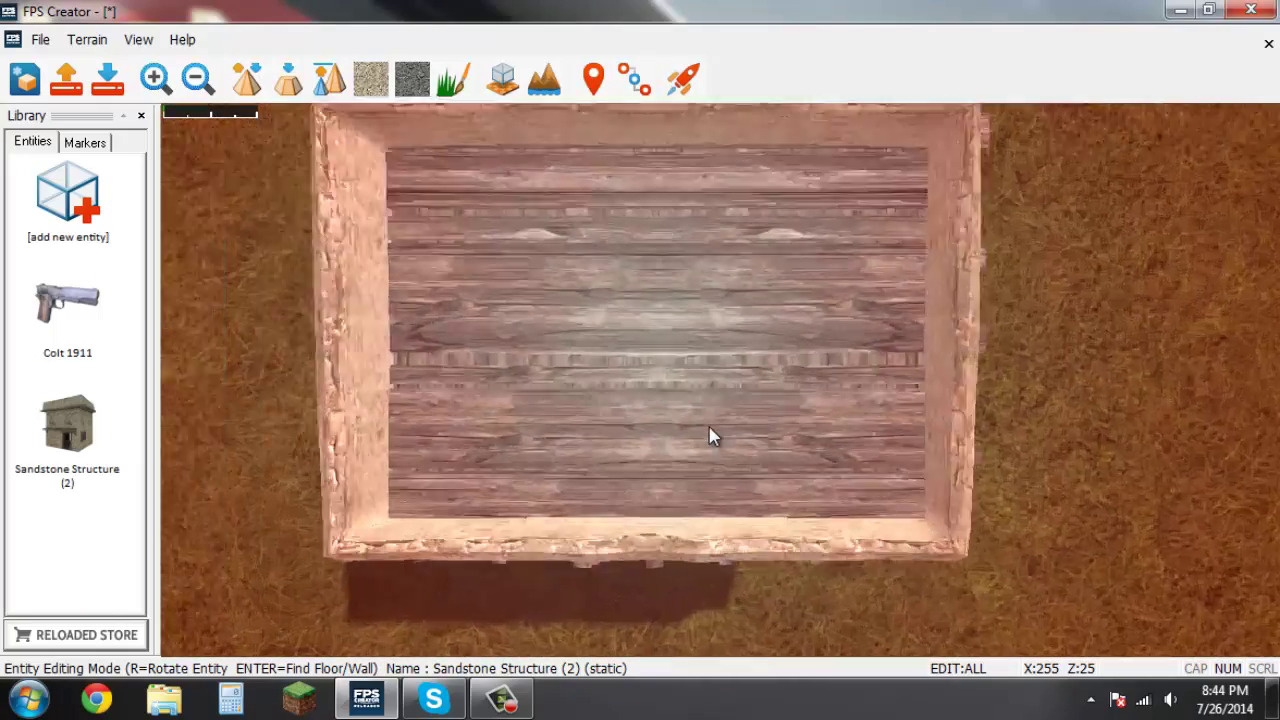
scroll(712, 437, up, 5)
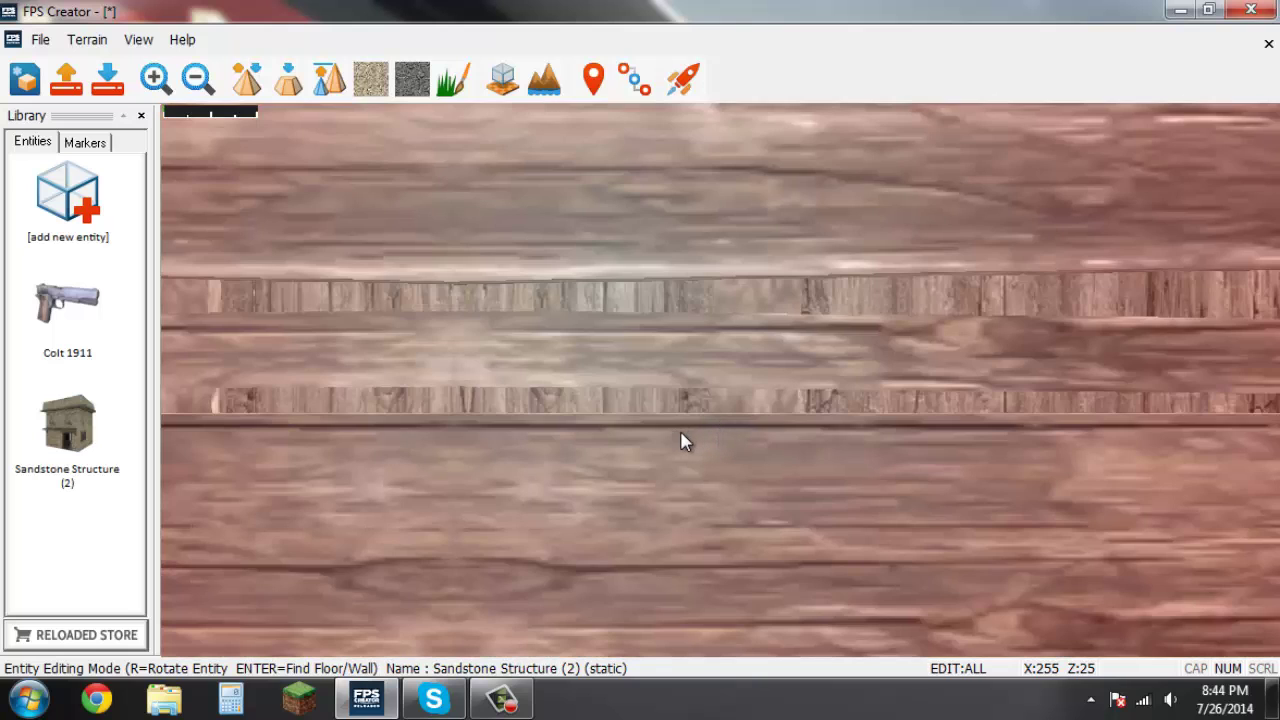
scroll(684, 442, up, 2)
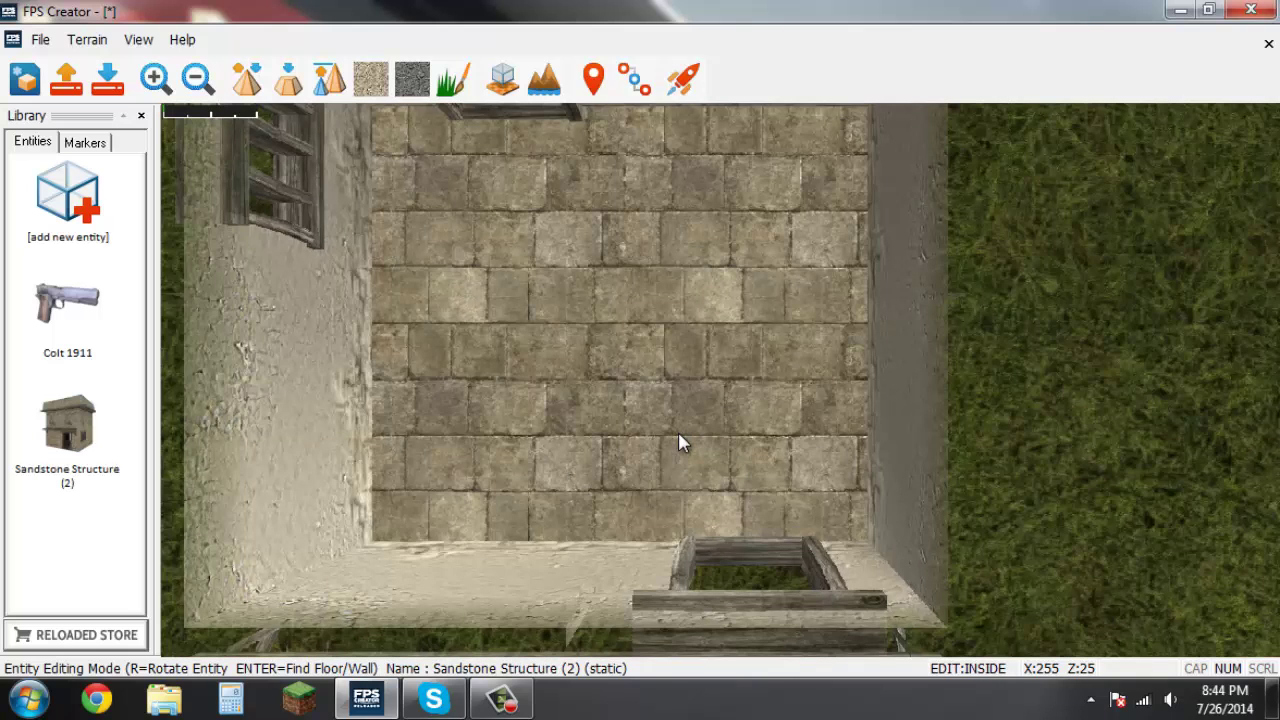
scroll(679, 440, down, 1)
scroll(680, 420, up, 2)
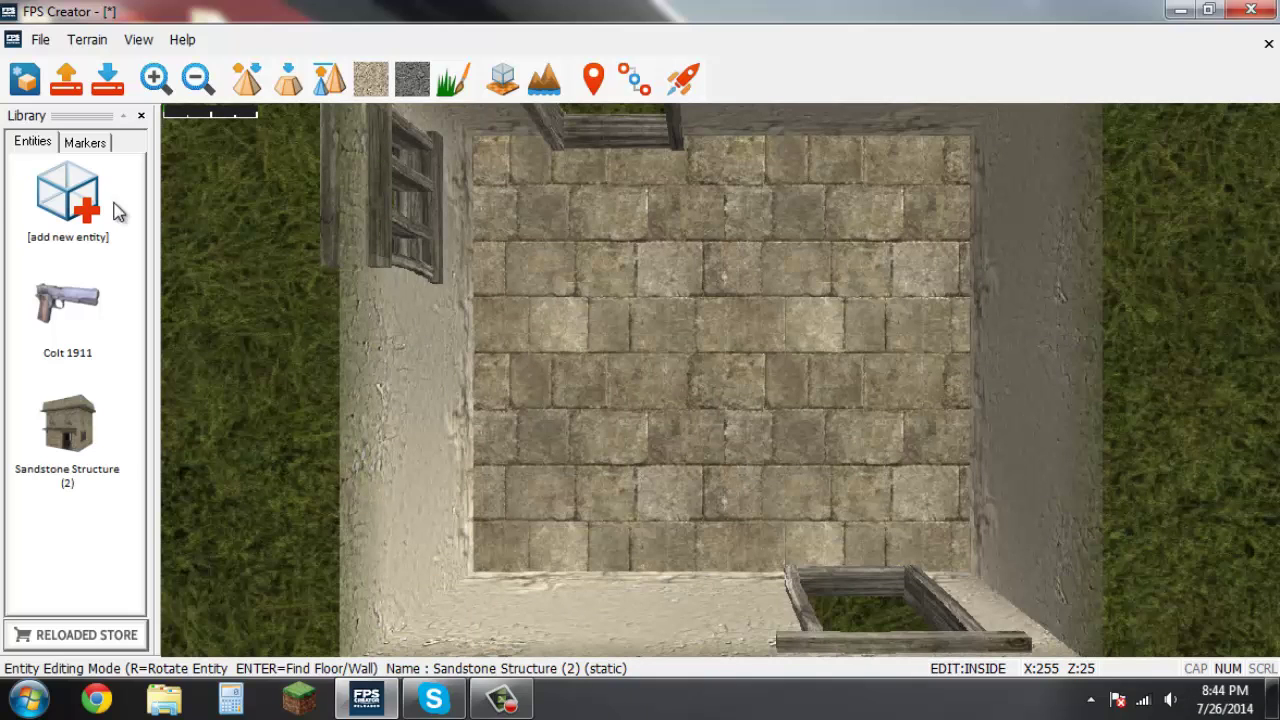
- Add the Cardboard Box (Small) from the Boxes category of the entity library
click(82, 208)
click(82, 205)
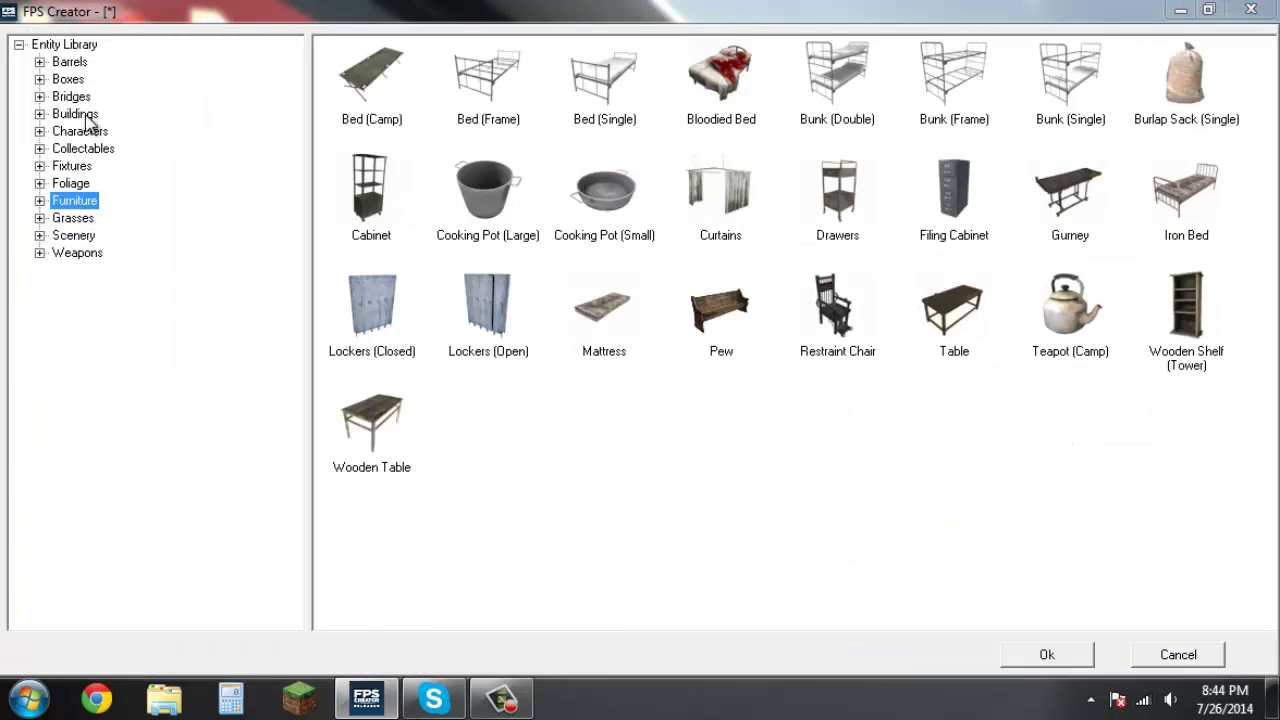
click(78, 113)
click(75, 96)
click(72, 79)
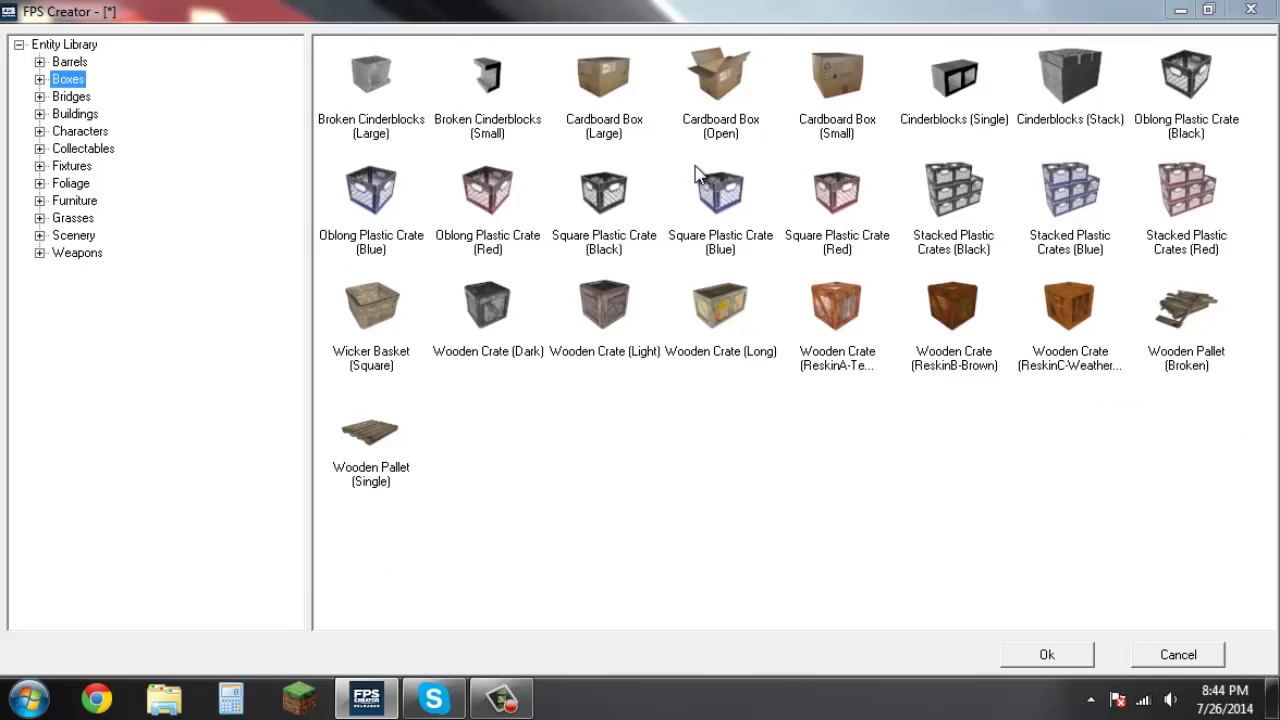
double_click(848, 86)
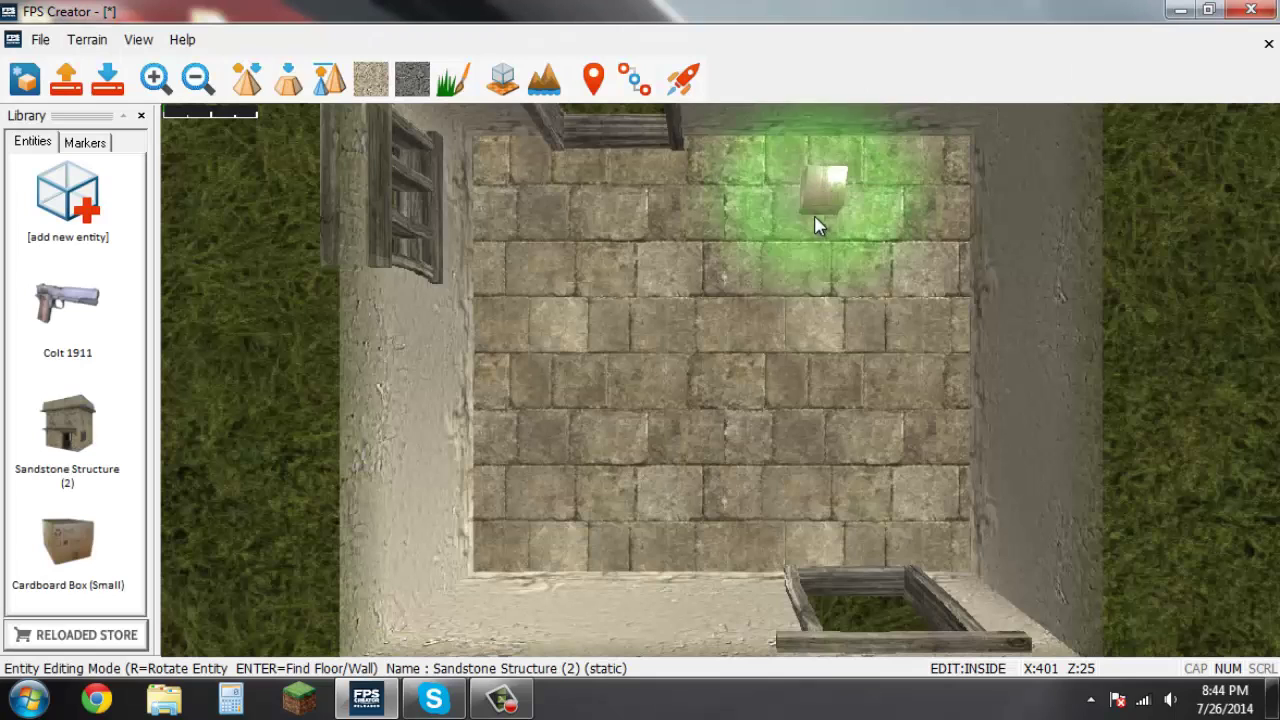
- Place a cluster of small cardboard boxes, some stacked, on the stone floor near the wall opposite the doorway
click(772, 192)
click(849, 192)
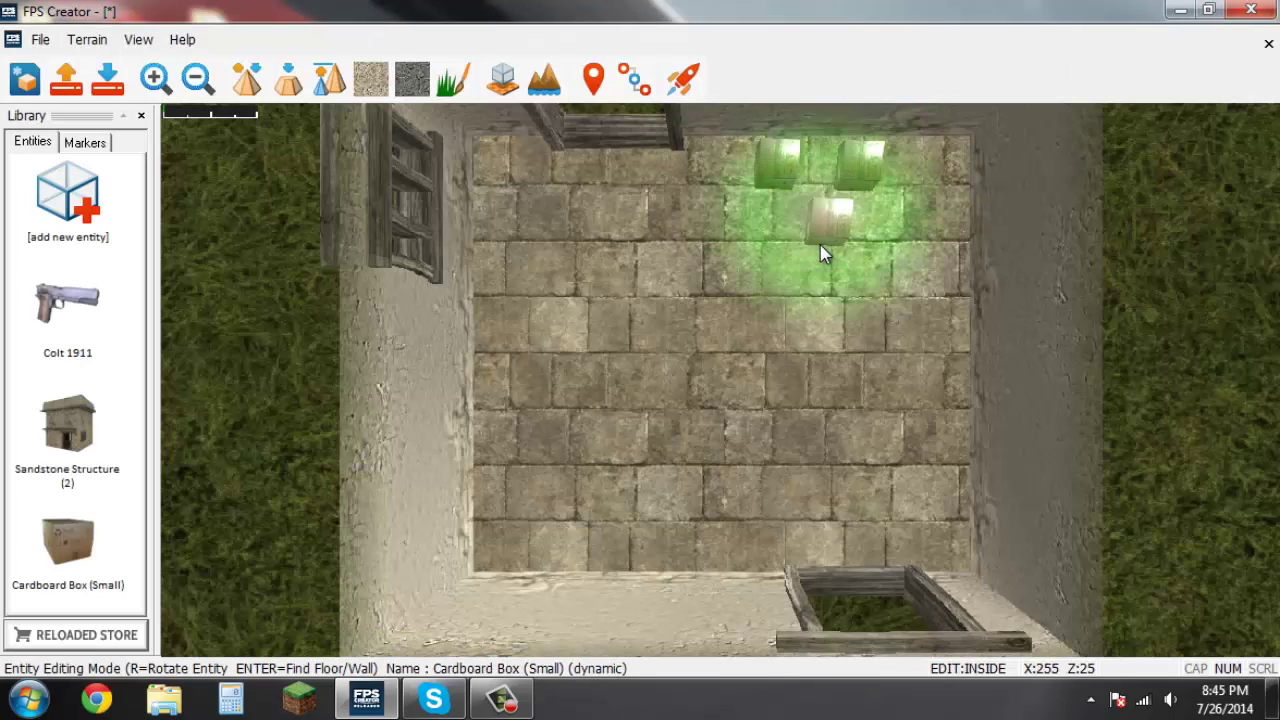
click(820, 256)
click(755, 244)
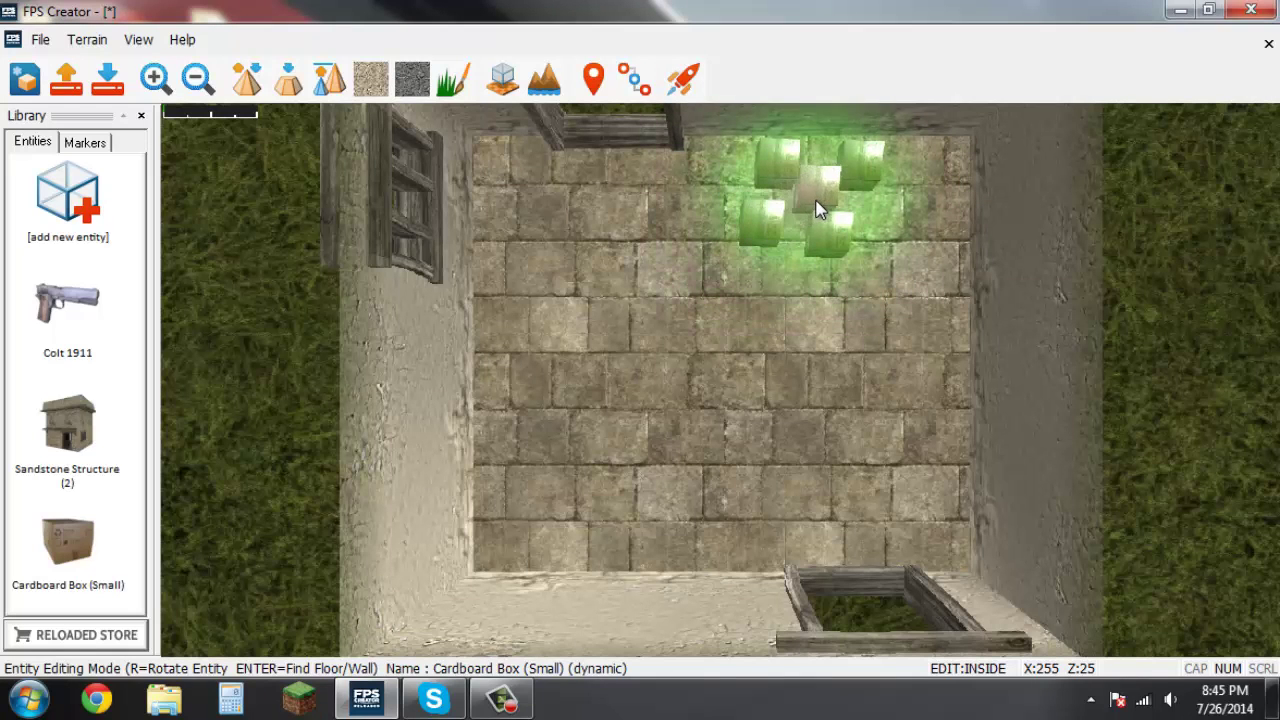
click(820, 200)
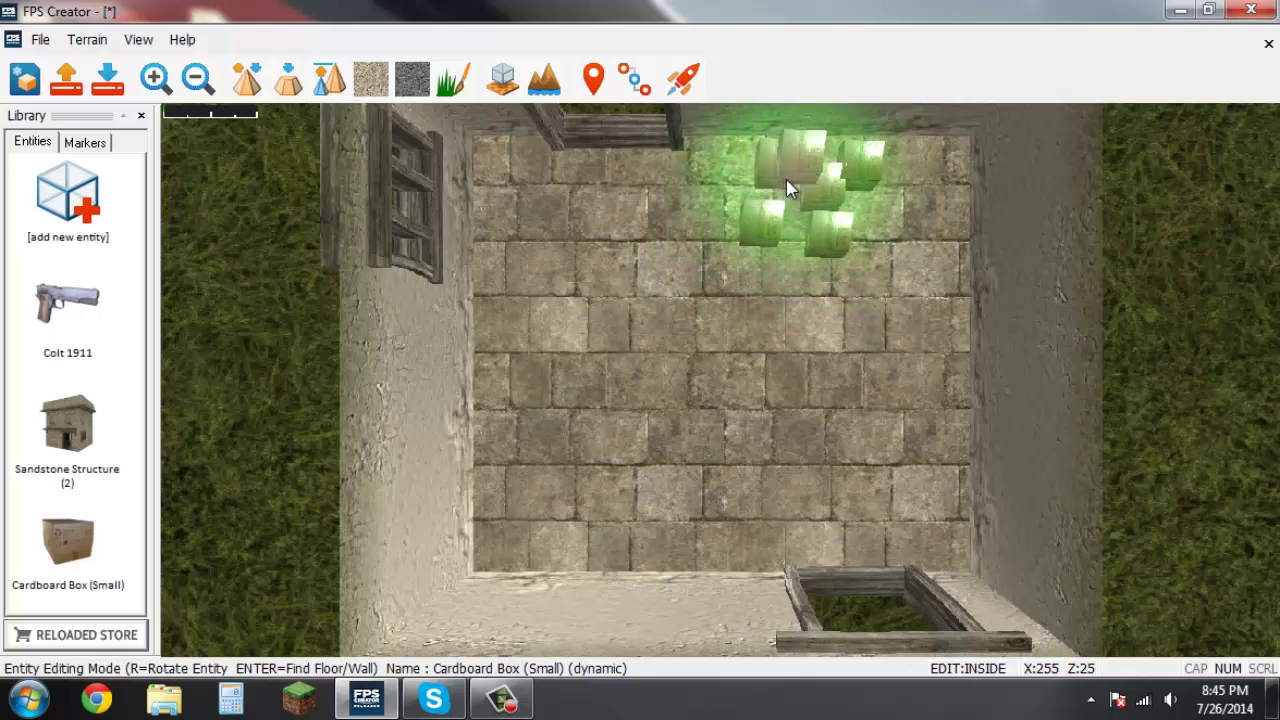
click(825, 227)
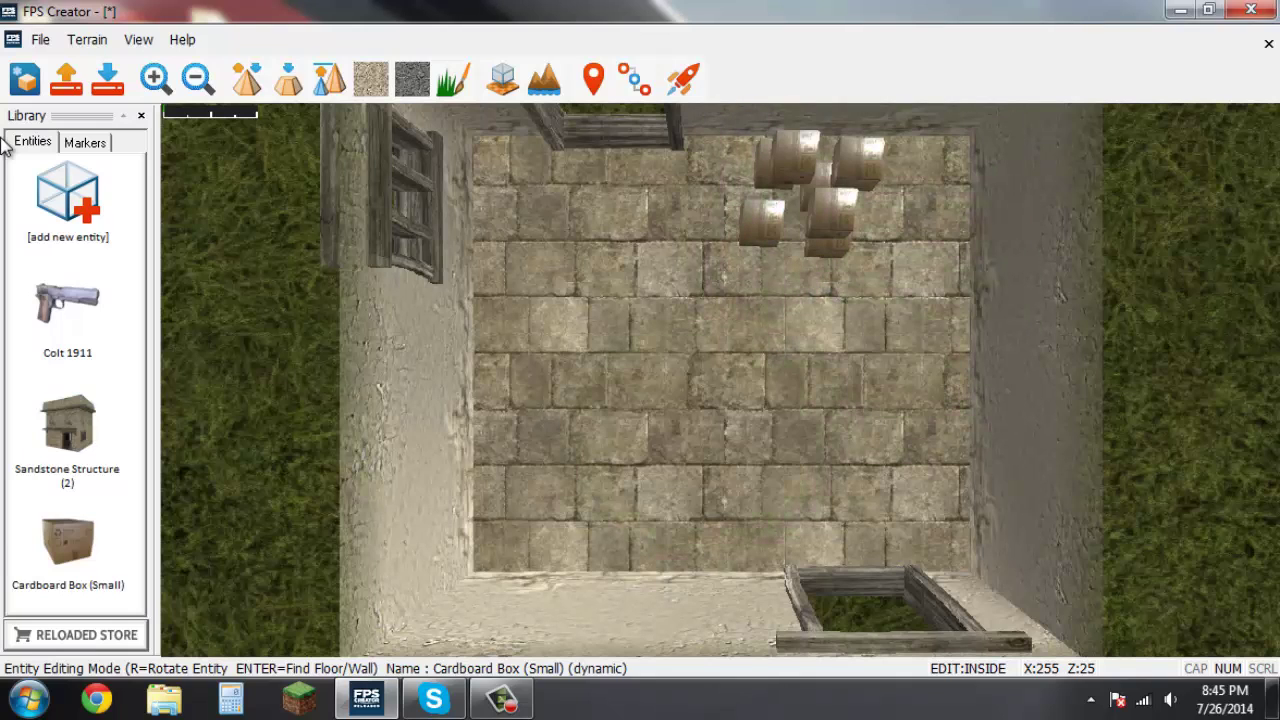
- Add the Bloodied Bed from the Furniture category and place one on the stone floor beside the wall with the shuttered window
click(68, 212)
click(73, 218)
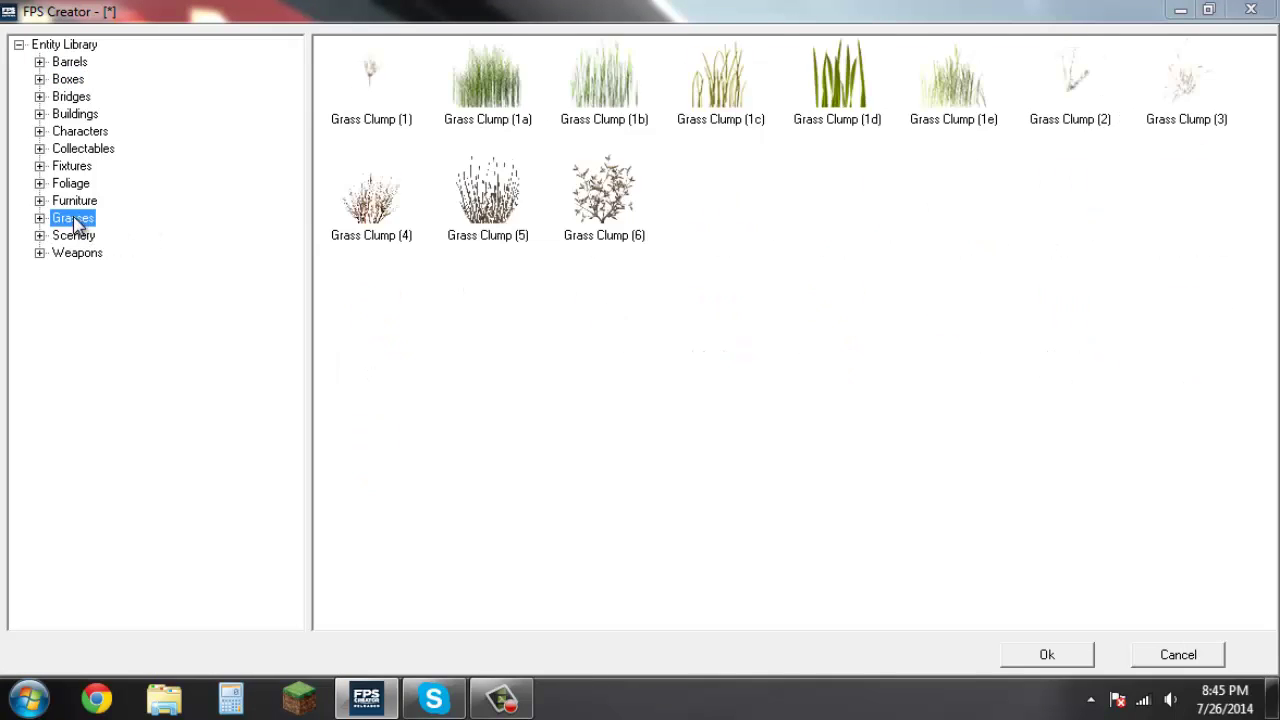
click(74, 200)
double_click(724, 82)
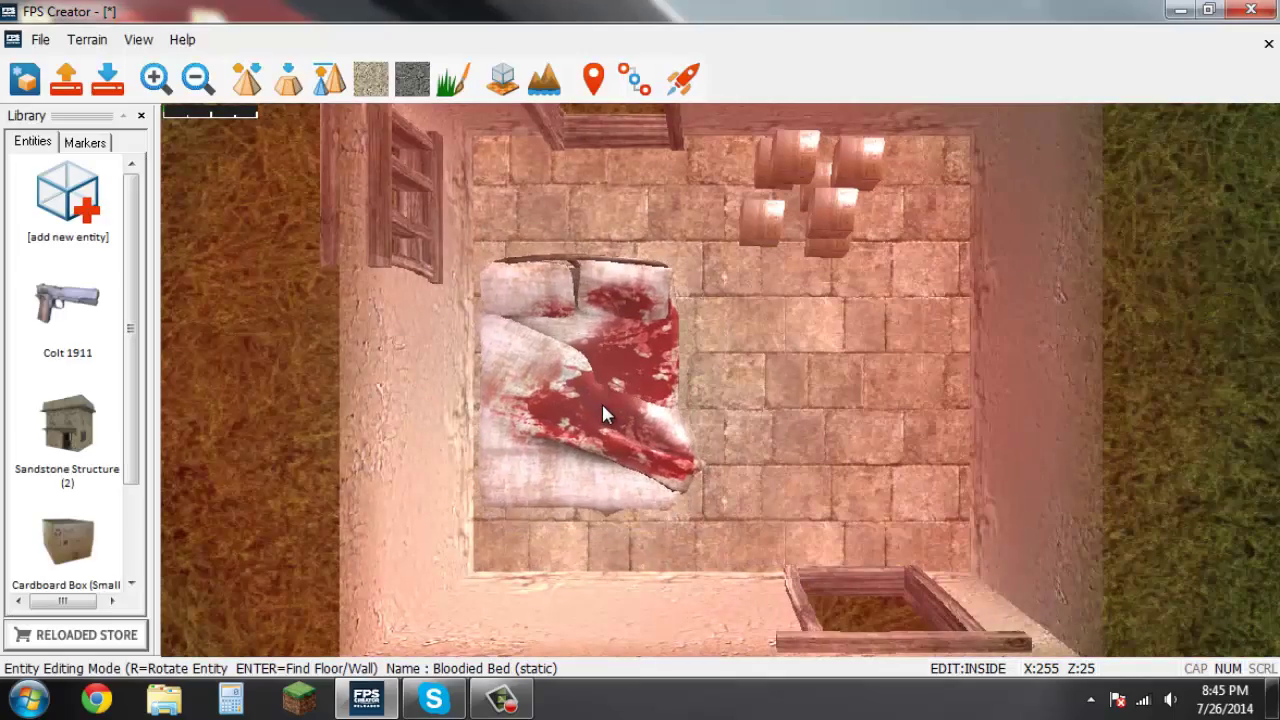
click(602, 403)
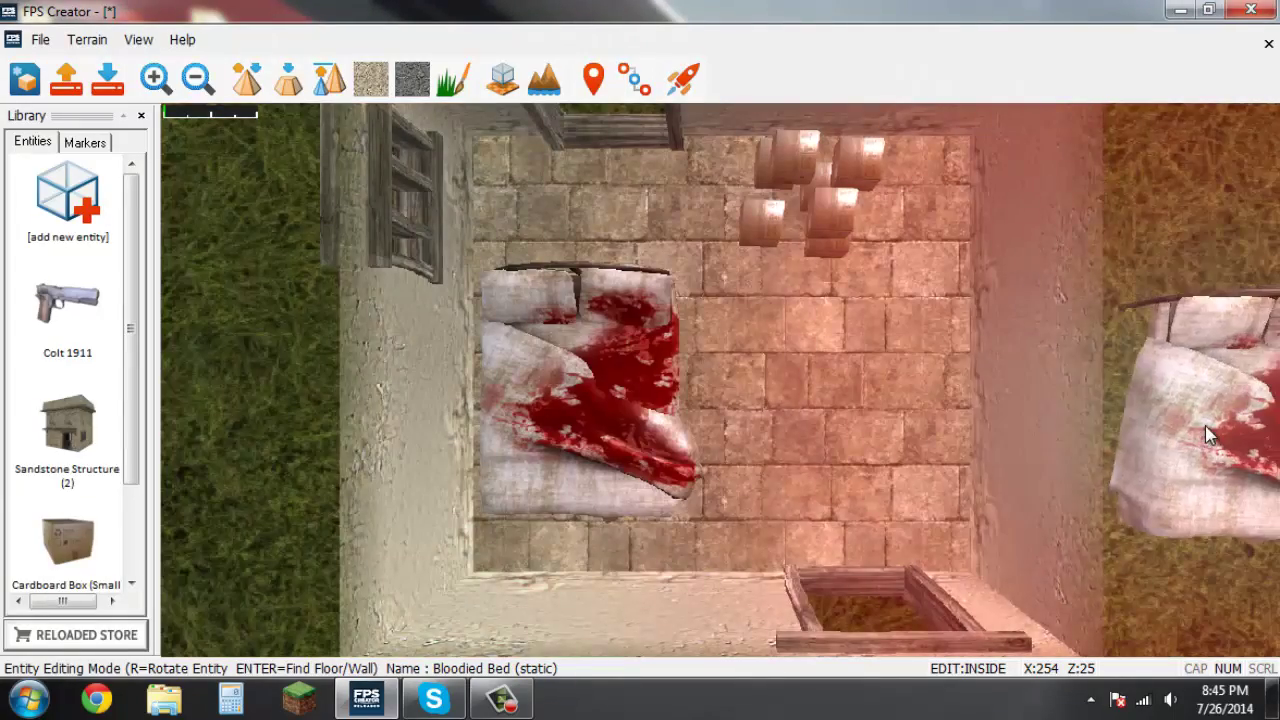
right_click(1203, 424)
scroll(1182, 427, down, 2)
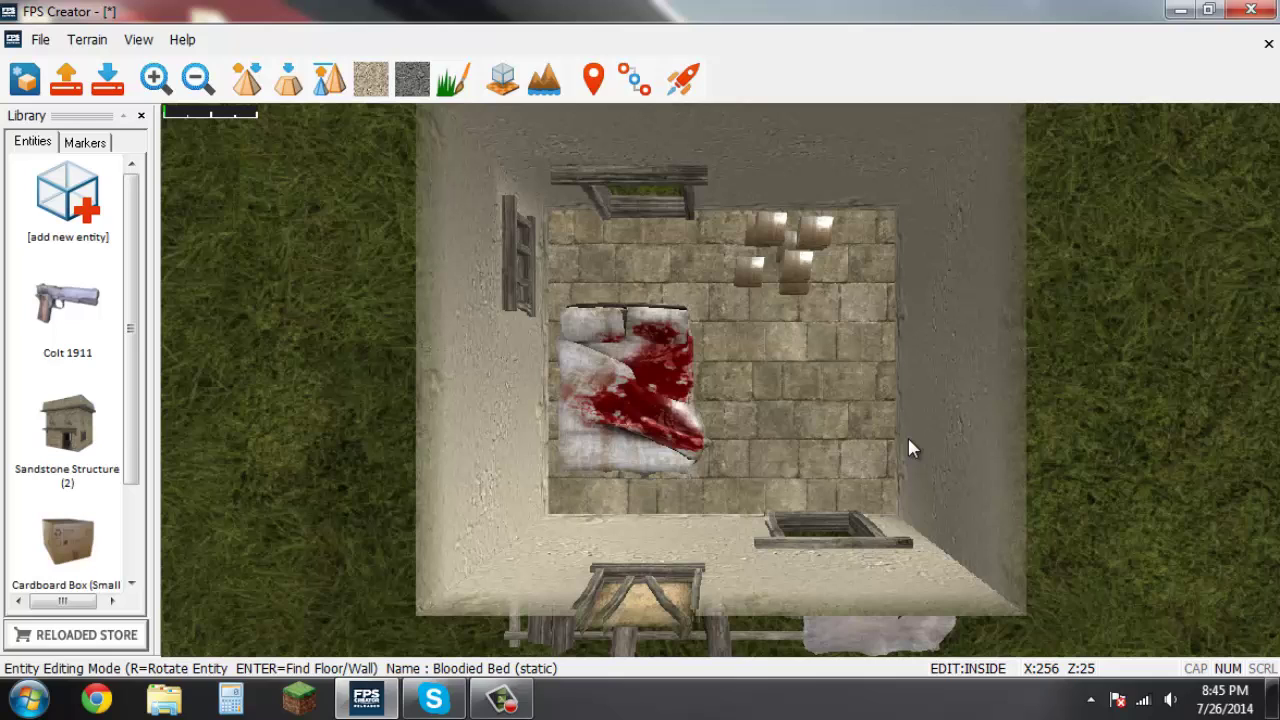
- Look through the marker library, pick the Player Start marker and move it outside in front of the building
click(85, 143)
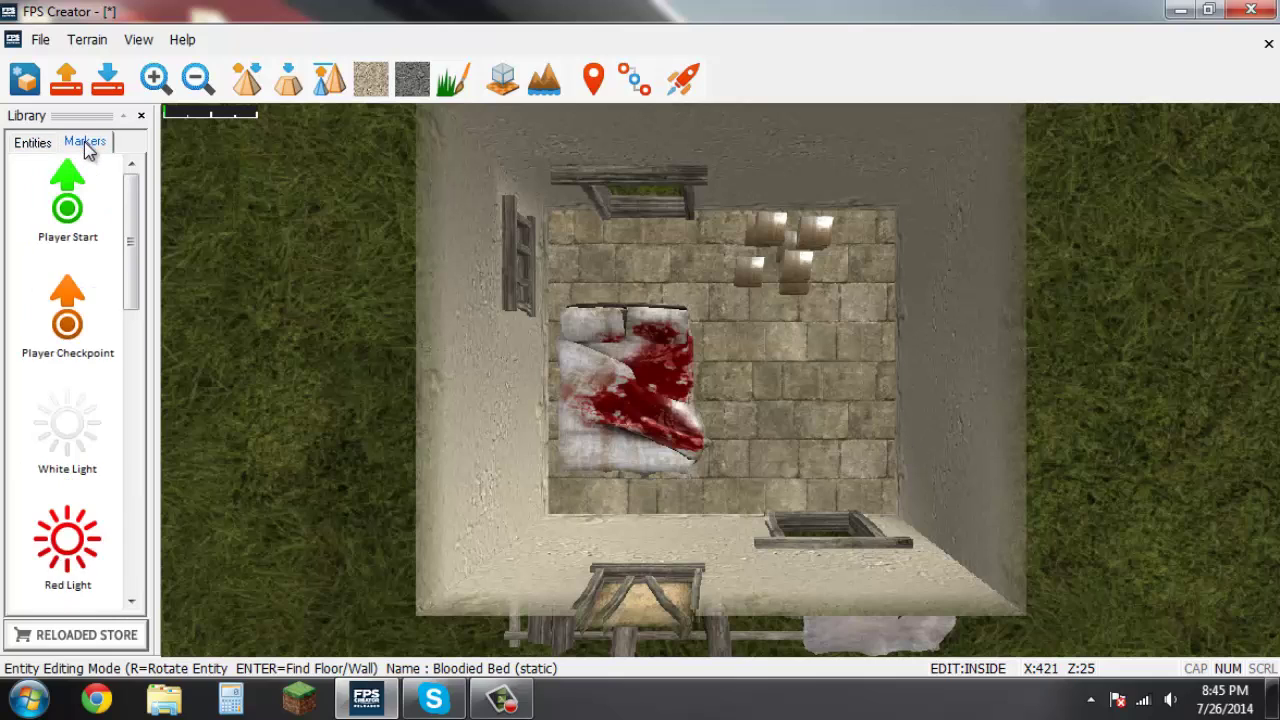
mouse_move(137, 233)
mouse_down()
mouse_move(127, 507)
mouse_move(131, 215)
mouse_up()
scroll(104, 383, down, 5)
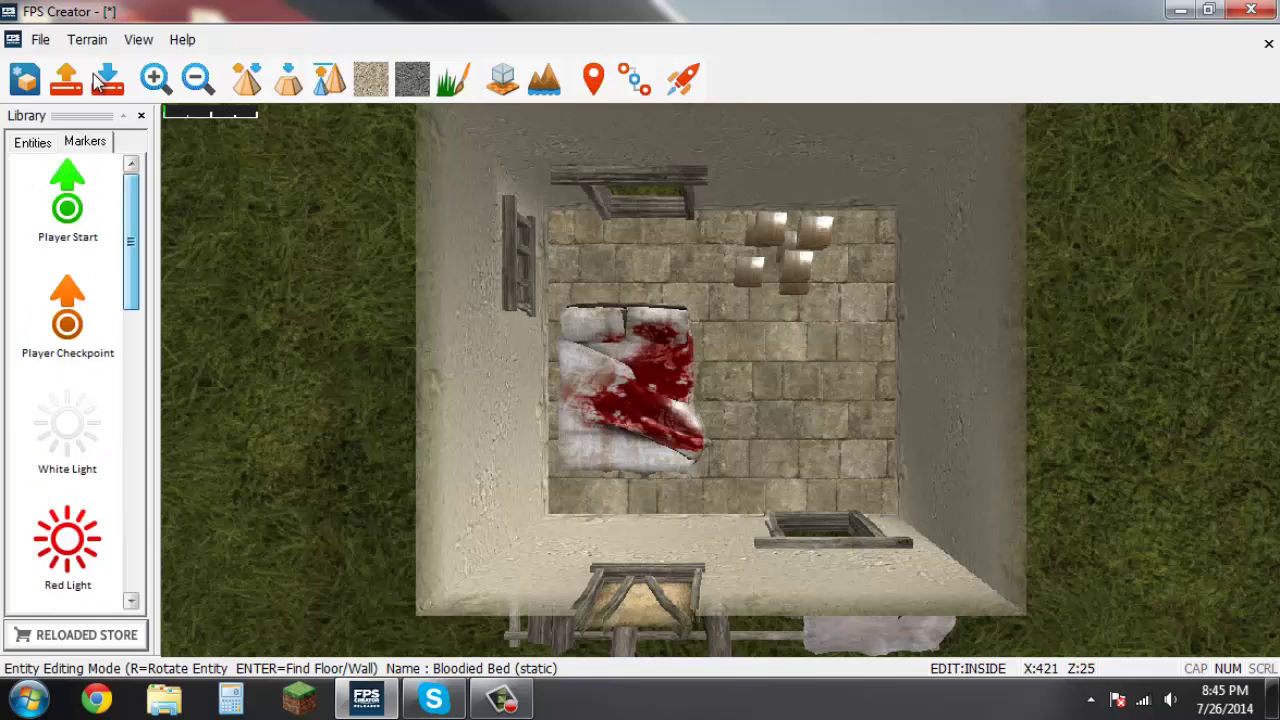
drag(143, 563, 134, 251)
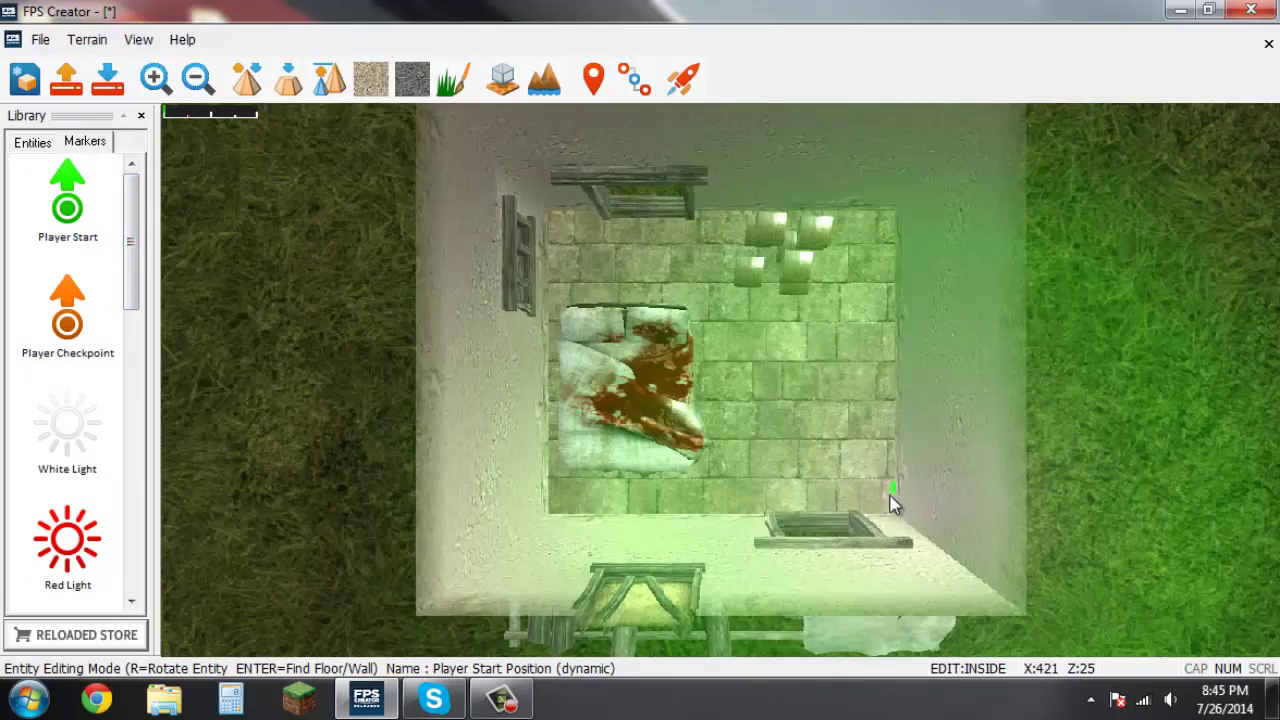
key(s)
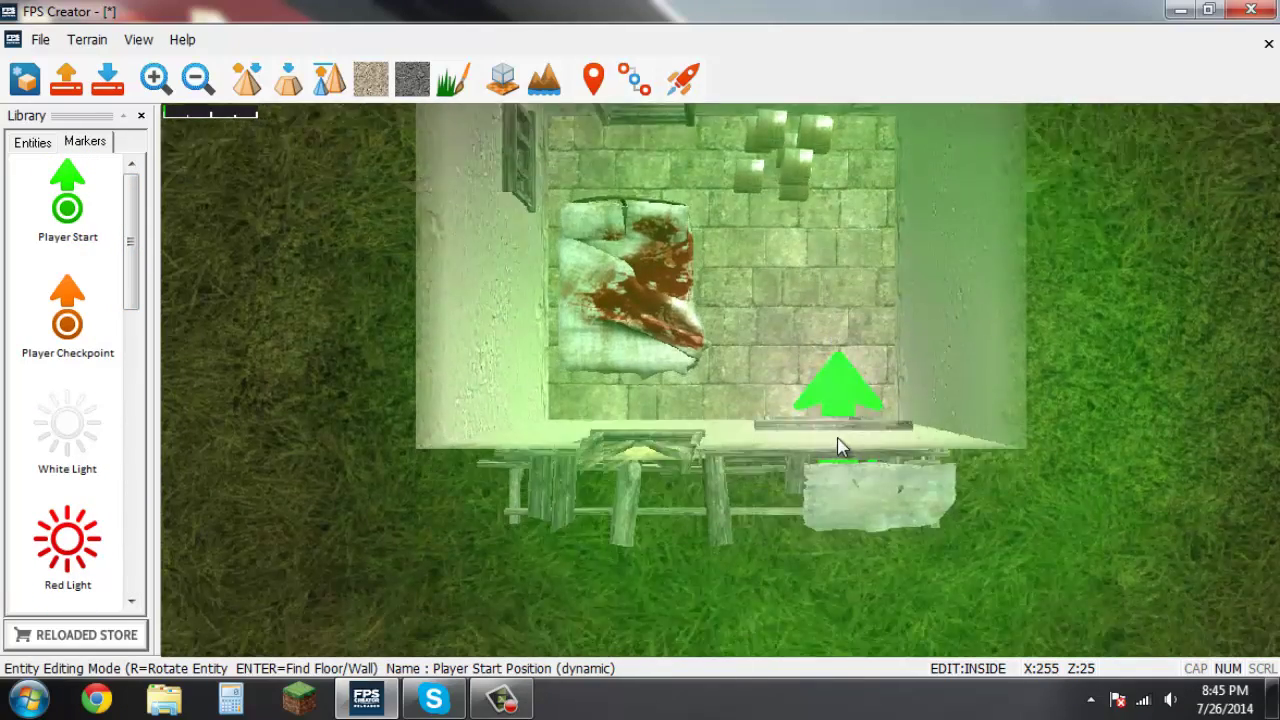
key(Down)
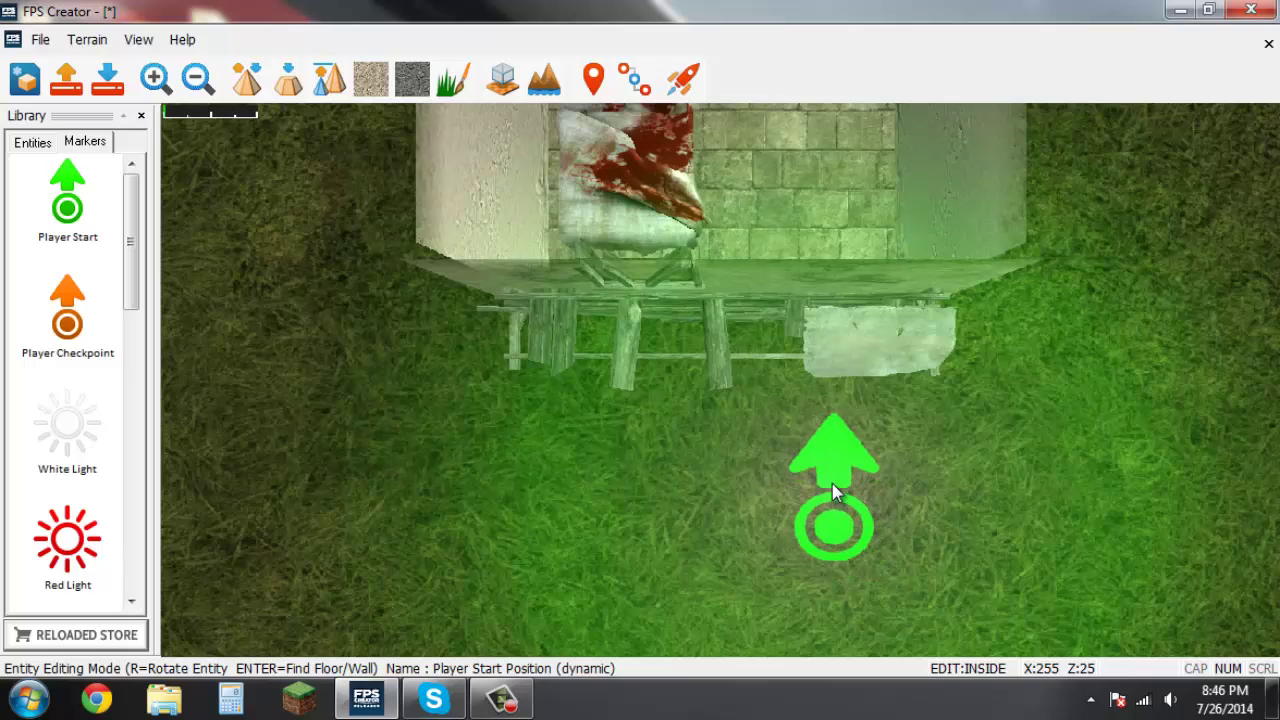
- Rotate the Player Start marker to face directly away from the building and place it just outside the front awning
key(r)
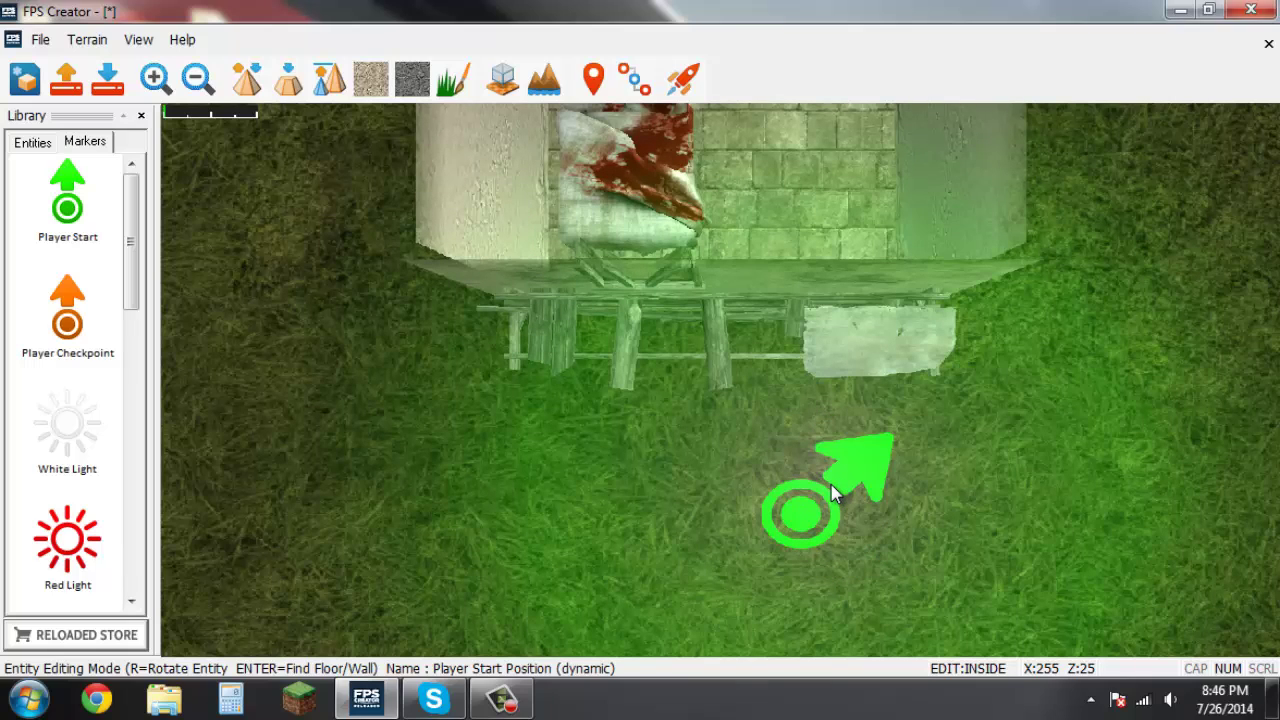
key(r)
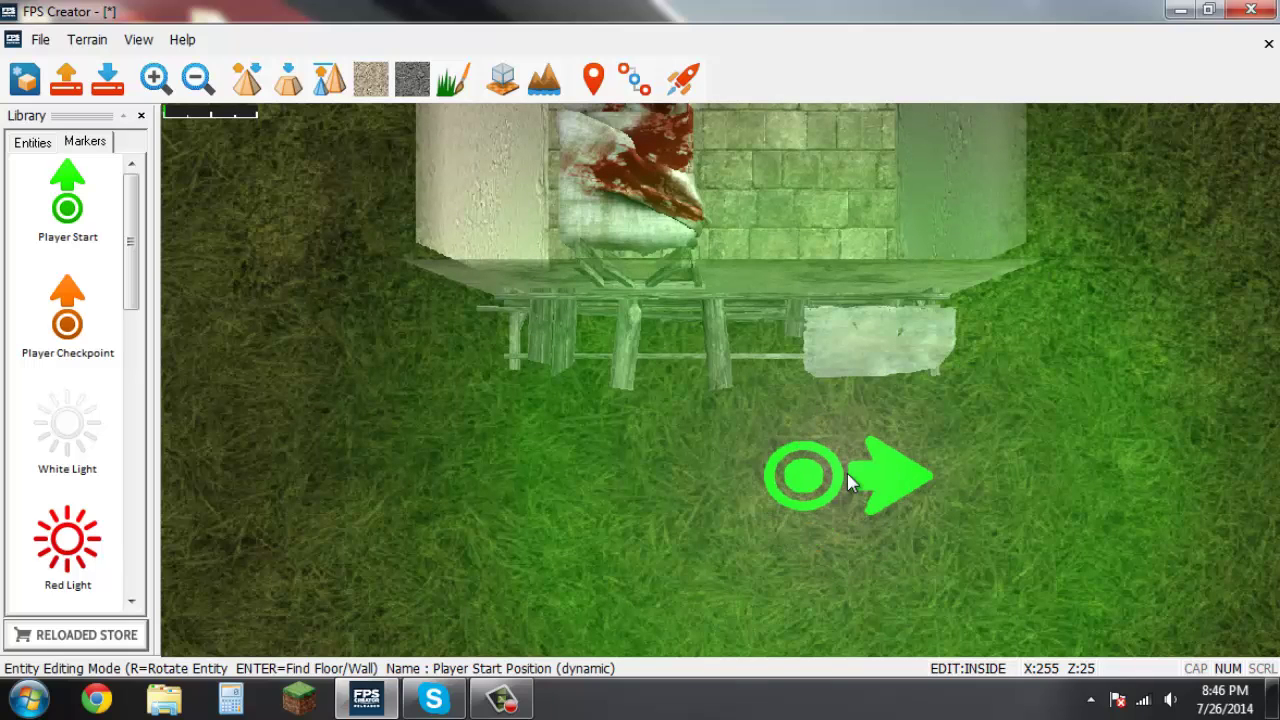
key(r)
key(r)
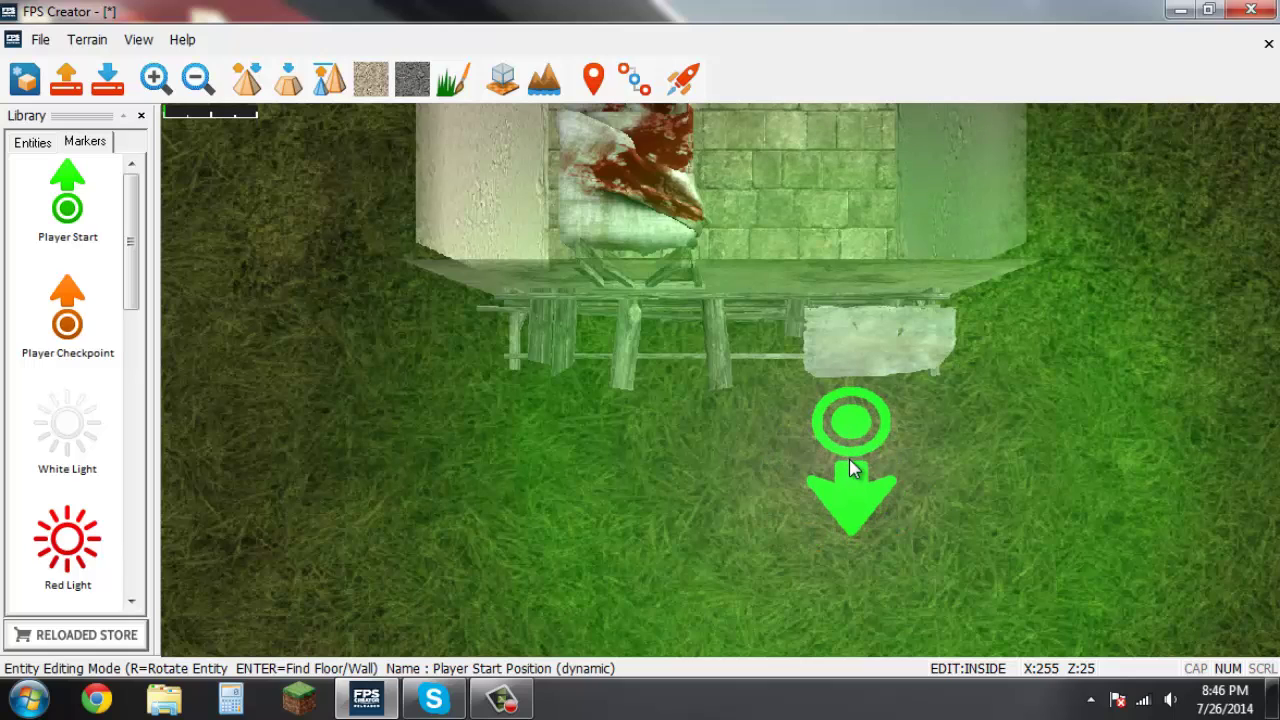
click(850, 470)
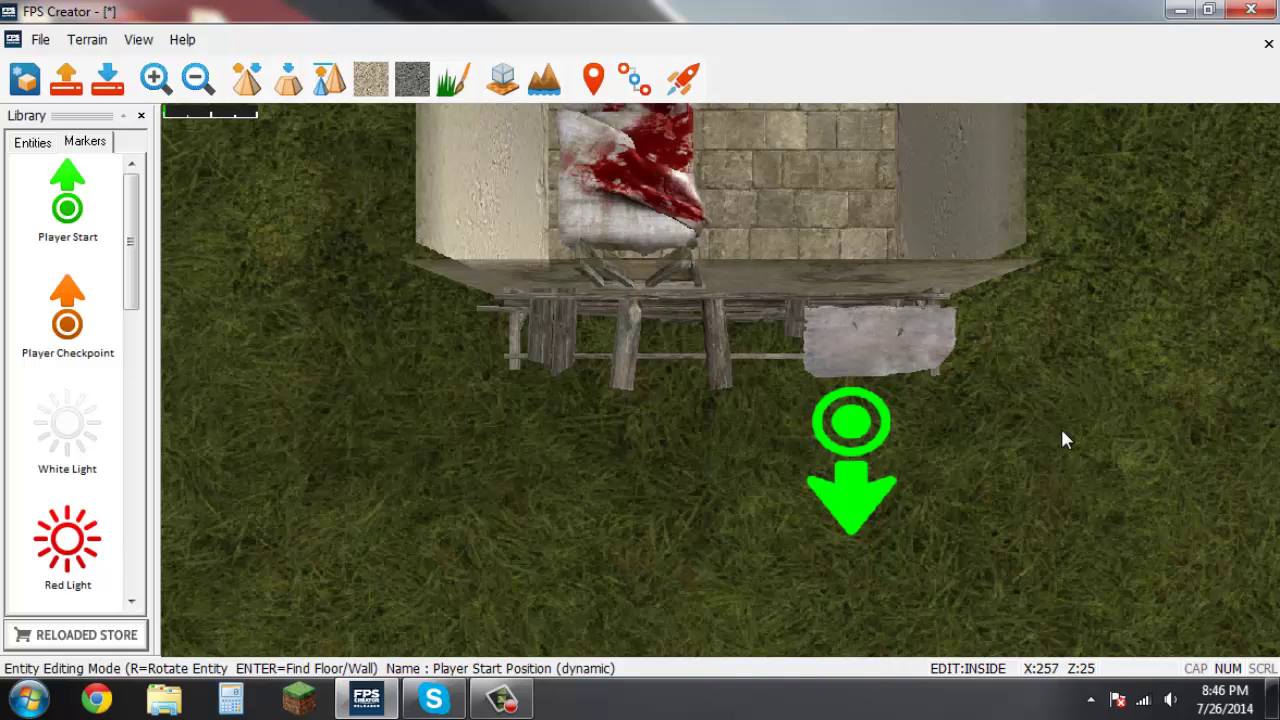
- Raise a rocky hill on the open grass beside the building with the terrain Shape sculpting tool
scroll(505, 287, down, 4)
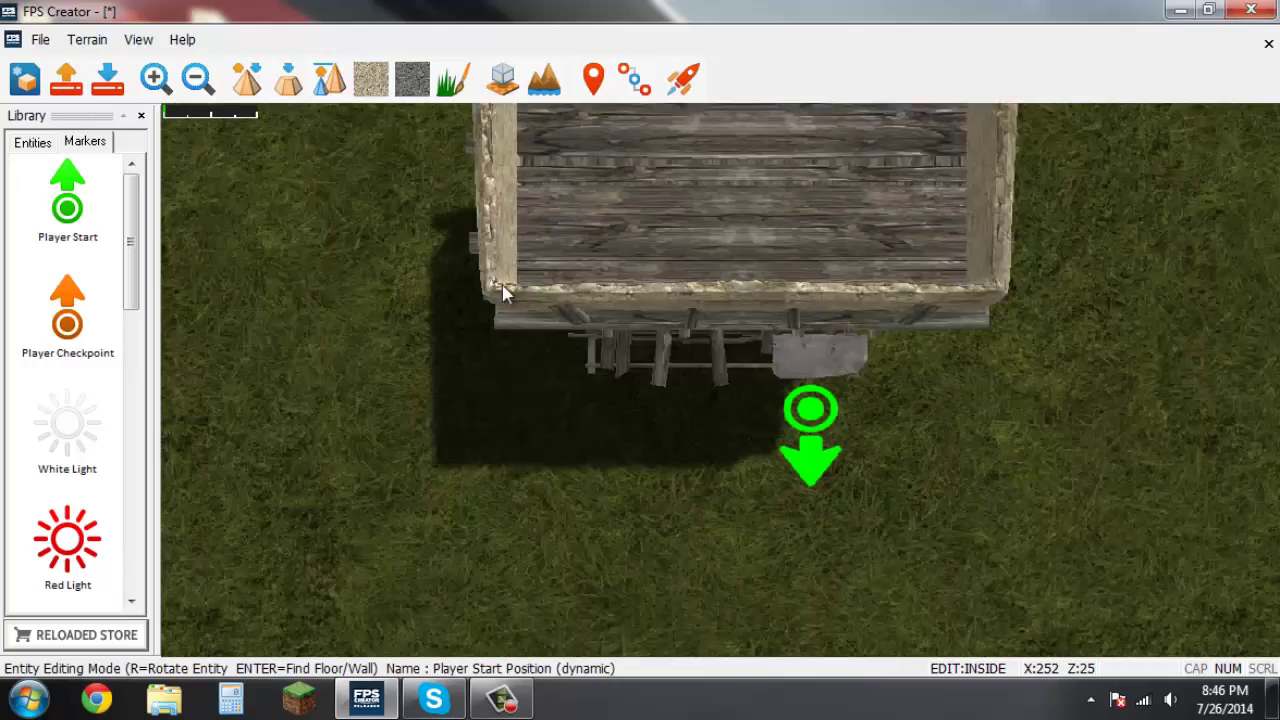
scroll(524, 296, down, 1)
key(s)
key(w)
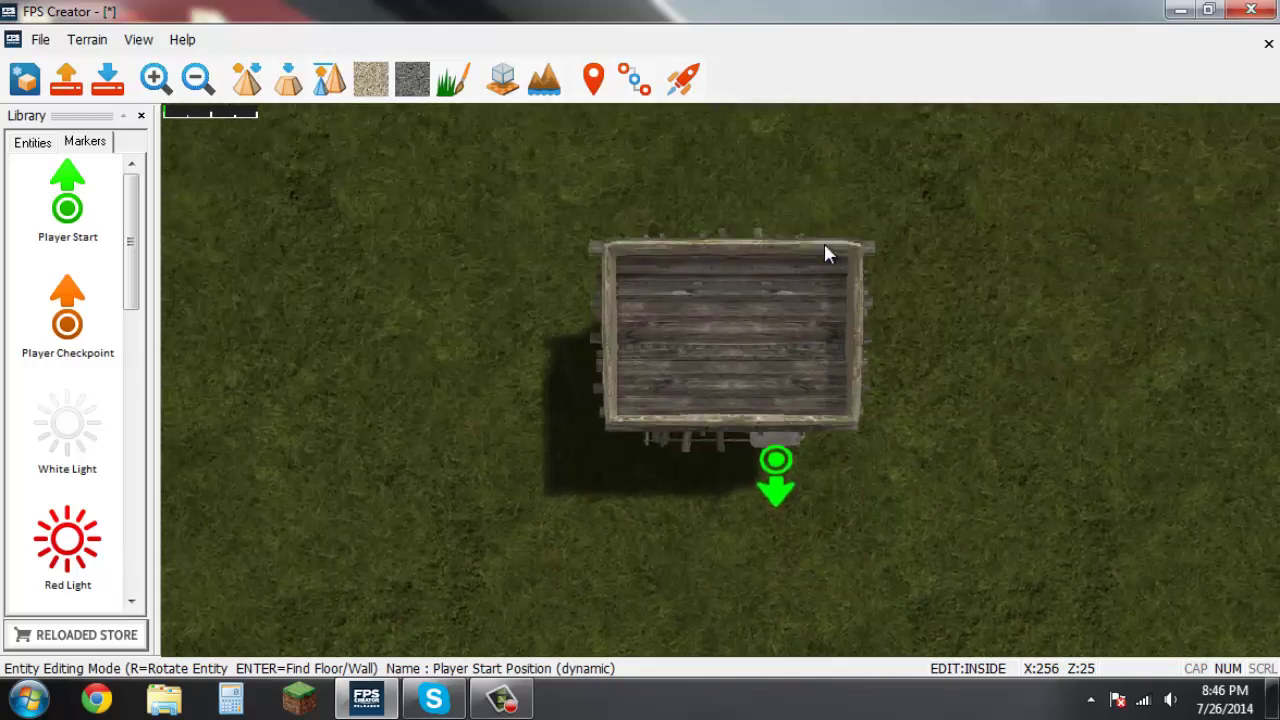
scroll(824, 243, down, 1)
key(s)
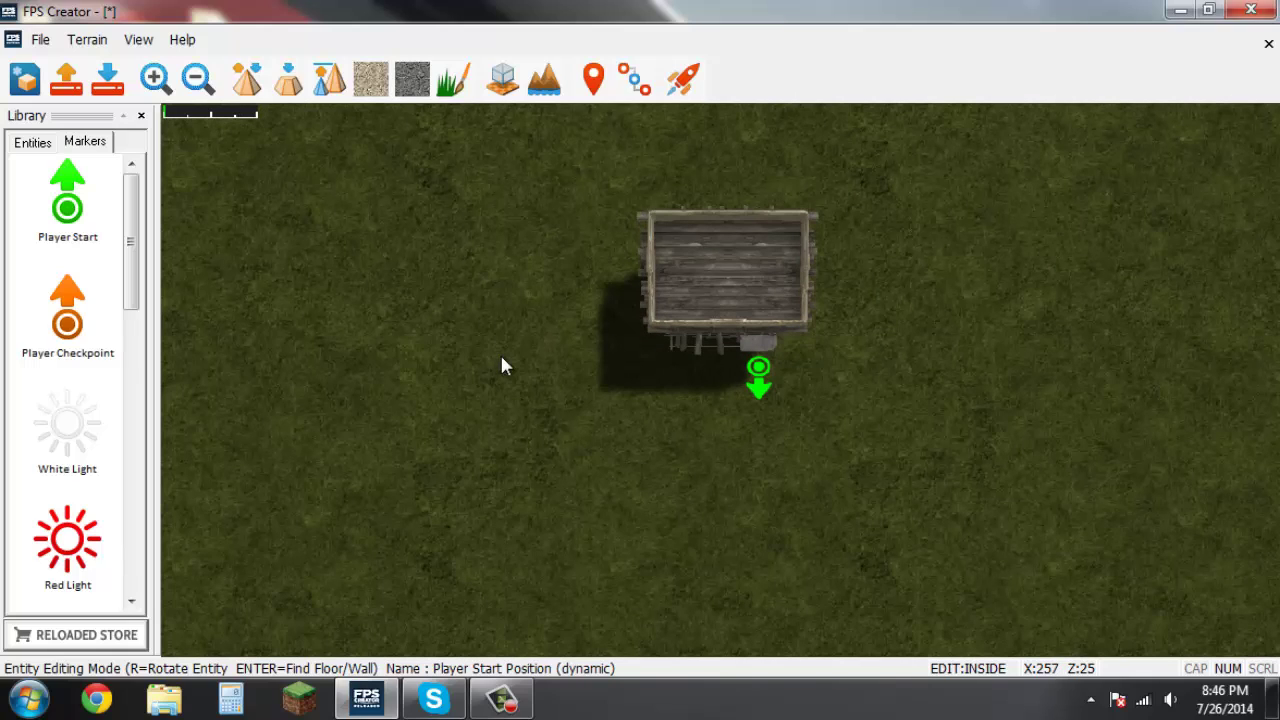
click(249, 95)
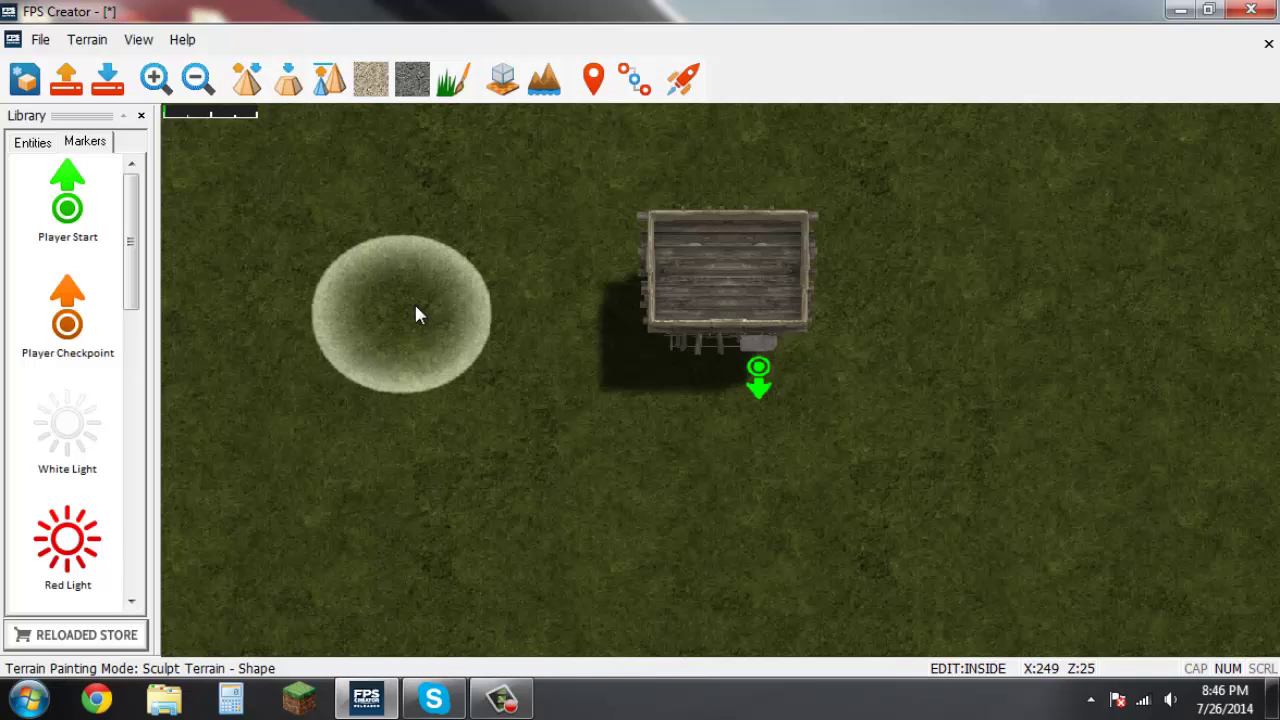
drag(416, 310, 418, 313)
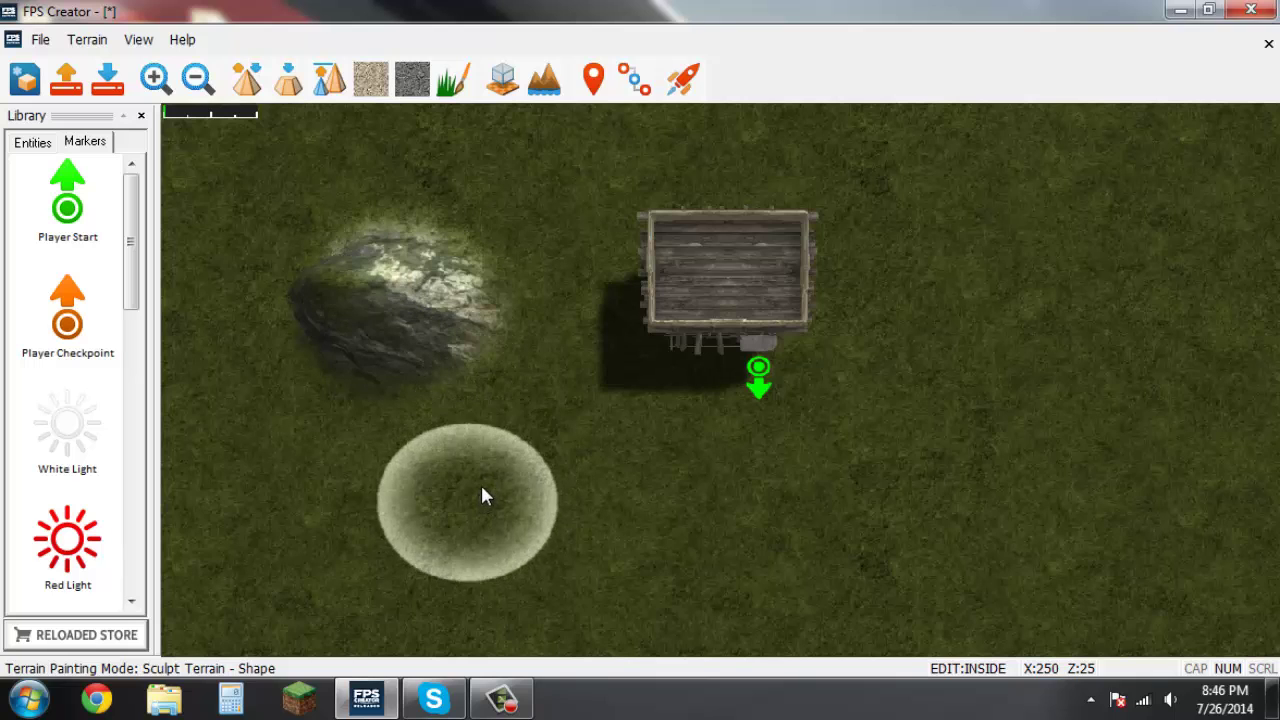
- Lower the terrain on the near side of the rocky hill to dig a round pit down to water level
key(Down)
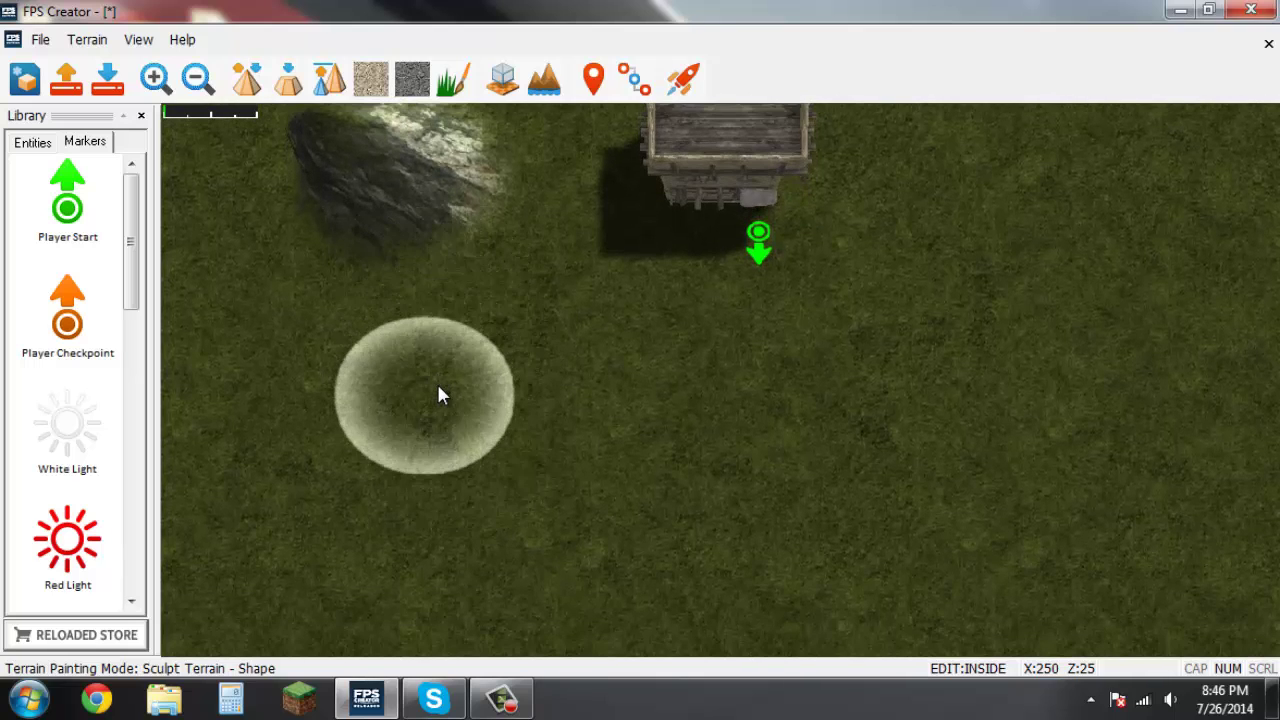
drag(440, 394, 441, 394)
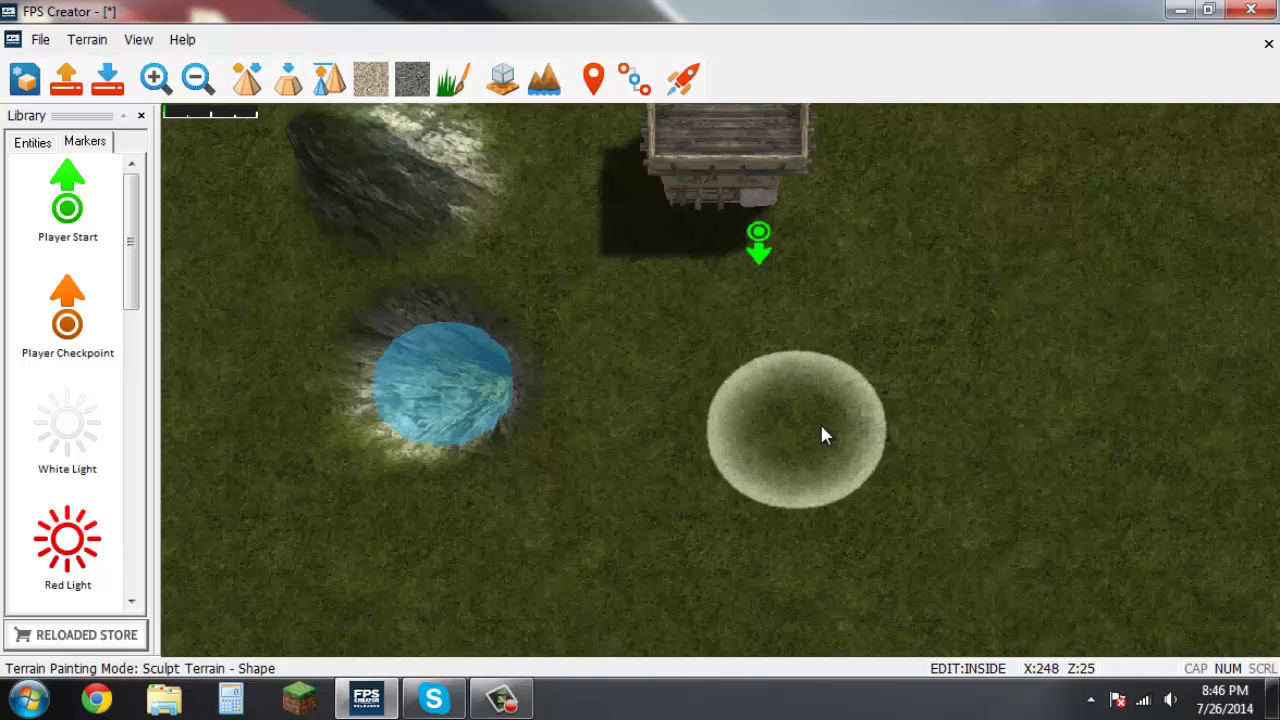
key(Right)
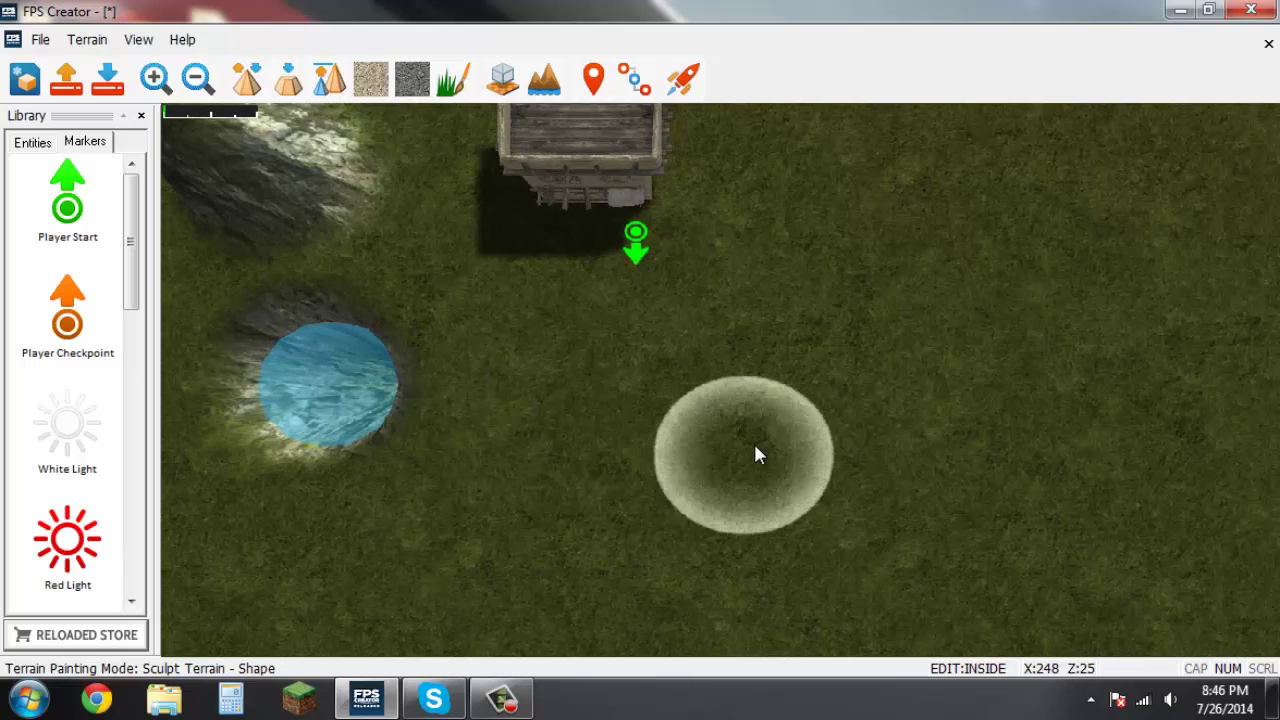
key(Up)
key(Left)
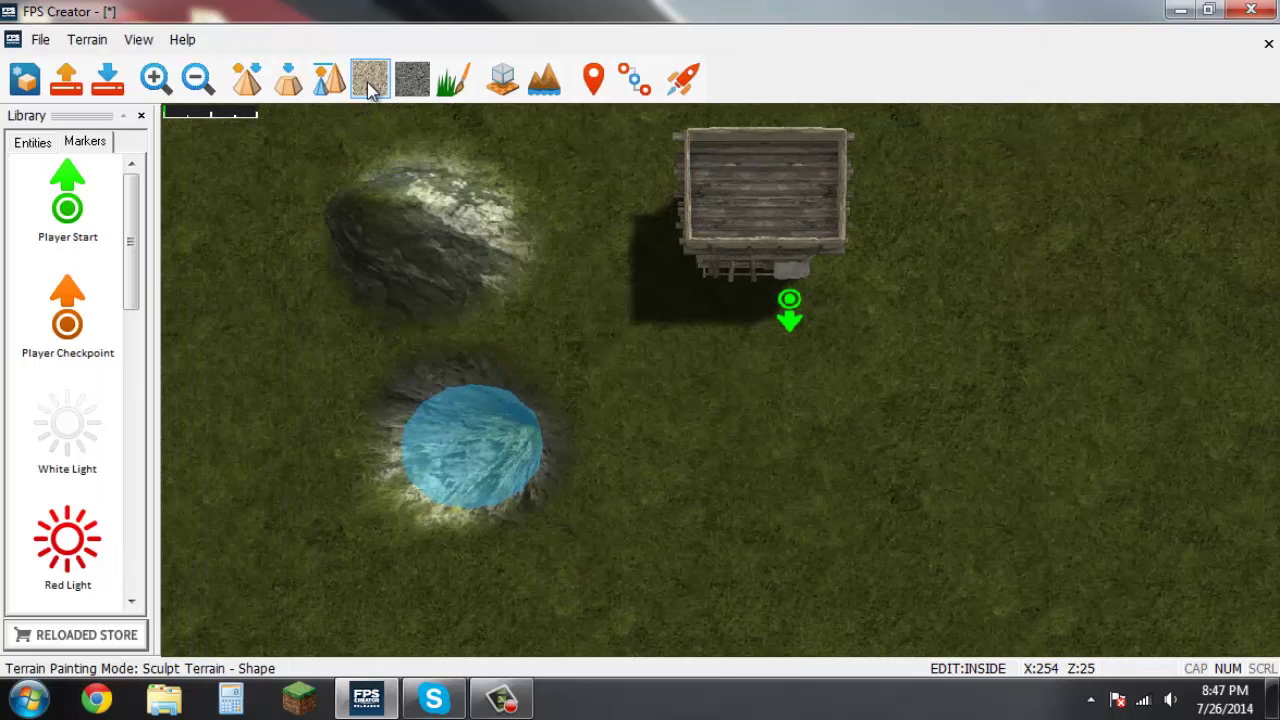
- Switch to Pave terrain painting and shrink the brush to about half its width
click(370, 80)
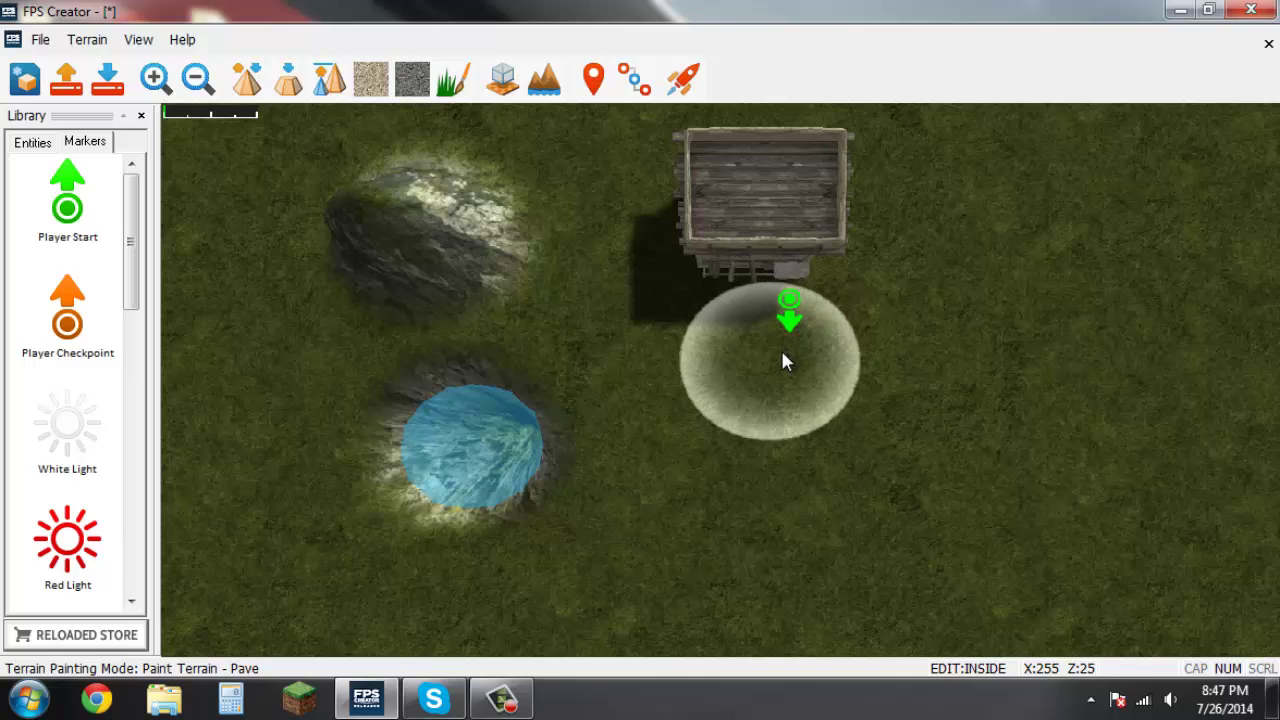
scroll(783, 353, down, 3)
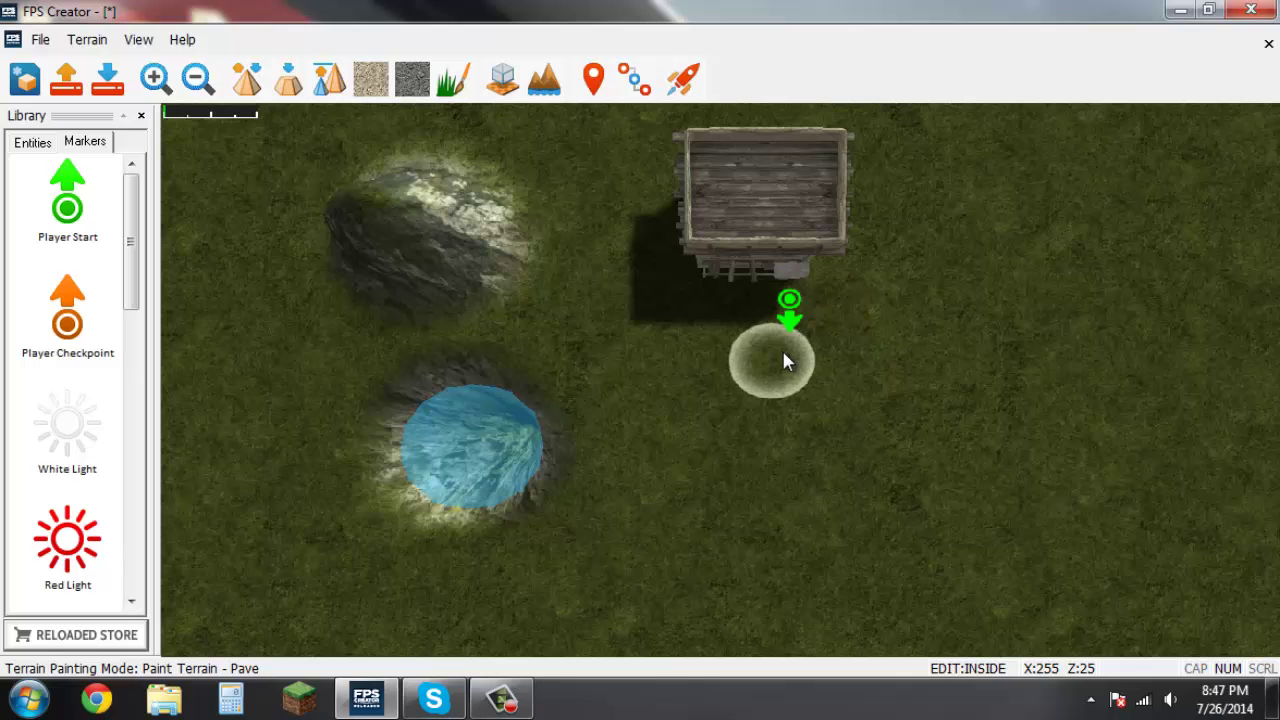
- Enlarge the terrain brush until it is wider than the building and shrink it back to a small circle
key(bracketright)
key(bracketright)
key(bracketright)
key(bracketright)
key(bracketright)
key(bracketright)
key(bracketright)
key(bracketright)
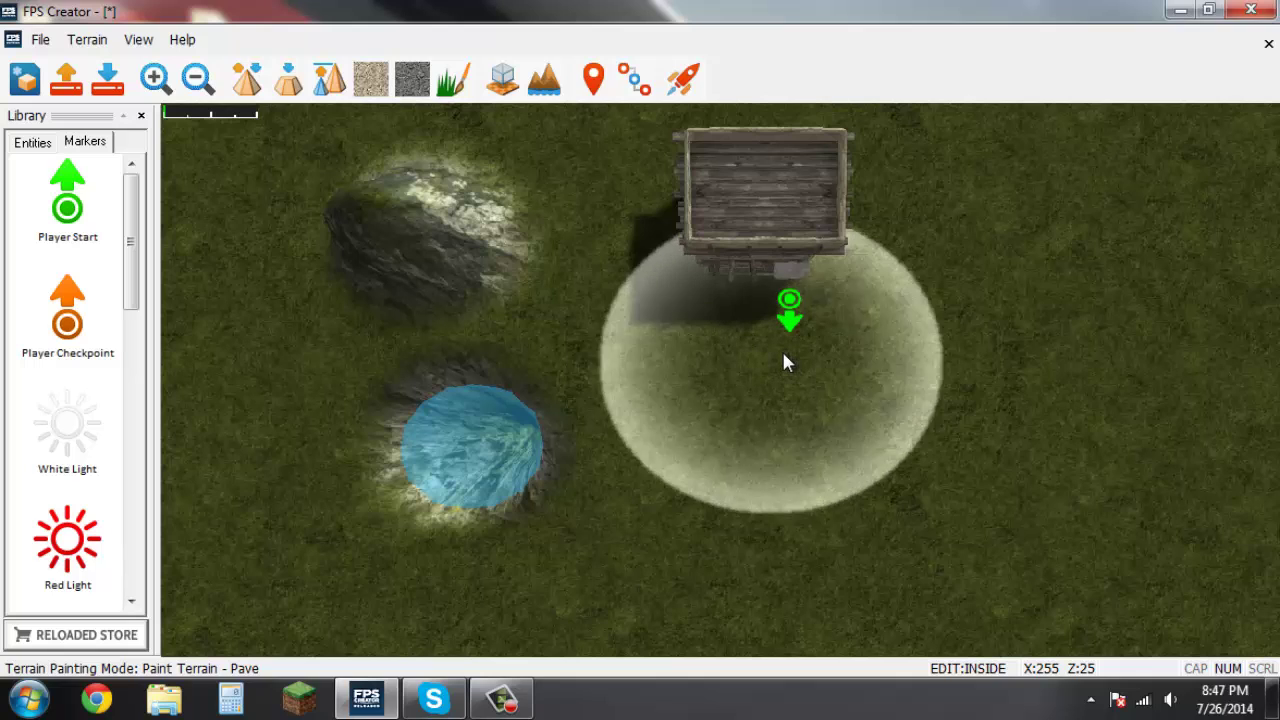
key(bracketleft)
key(bracketleft)
key(bracketleft)
key(bracketleft)
key(bracketleft)
key(bracketleft)
key(bracketleft)
key(bracketleft)
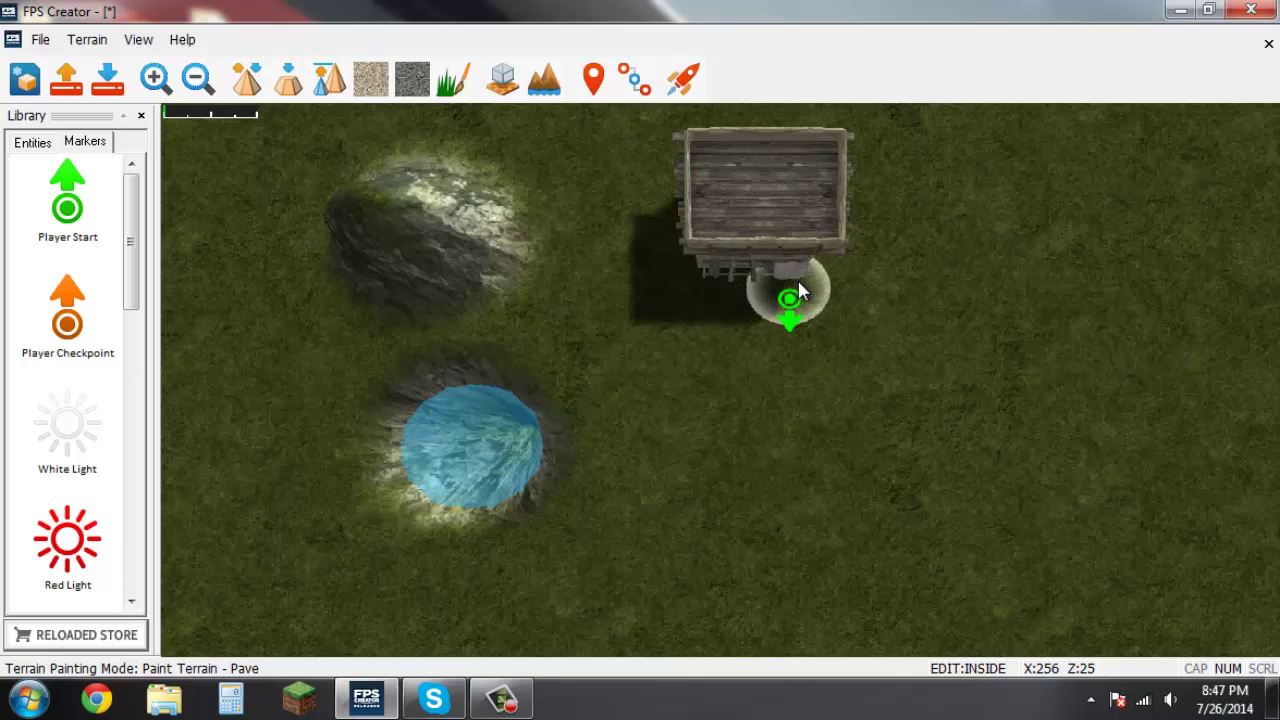
- Paint a narrow curved paved path from the player start in front of the building to the water pit
mouse_move(800, 321)
mouse_down()
mouse_move(766, 433)
mouse_move(689, 471)
mouse_move(574, 485)
mouse_move(626, 480)
mouse_up()
scroll(948, 447, down, 5)
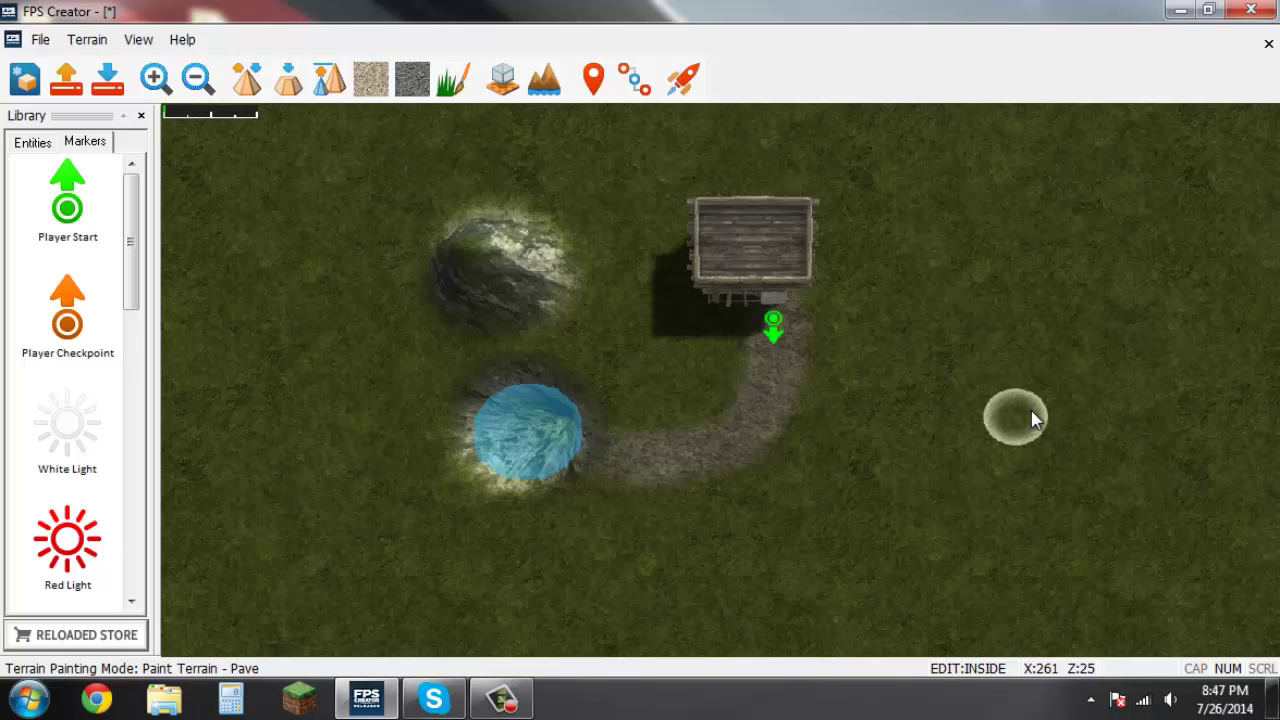
- Paint a wide band of grass from beside the building around the outer side of the paved path toward the pond
click(459, 88)
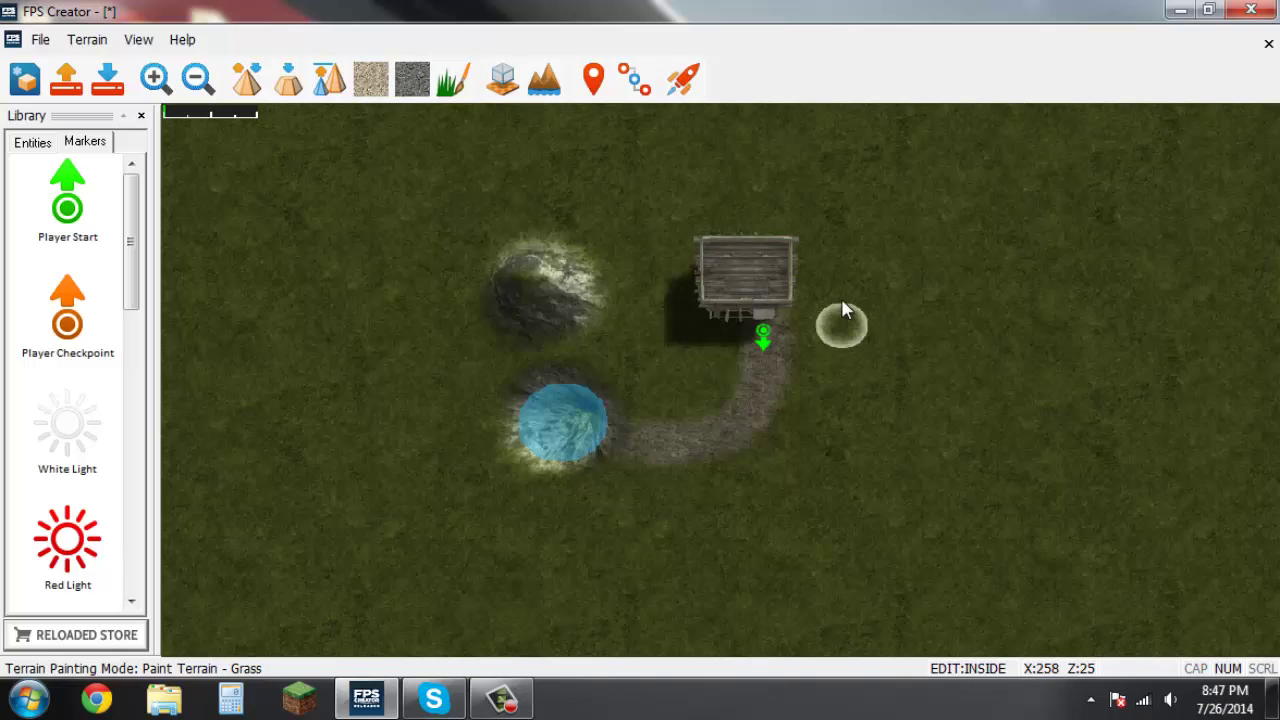
drag(852, 262, 855, 303)
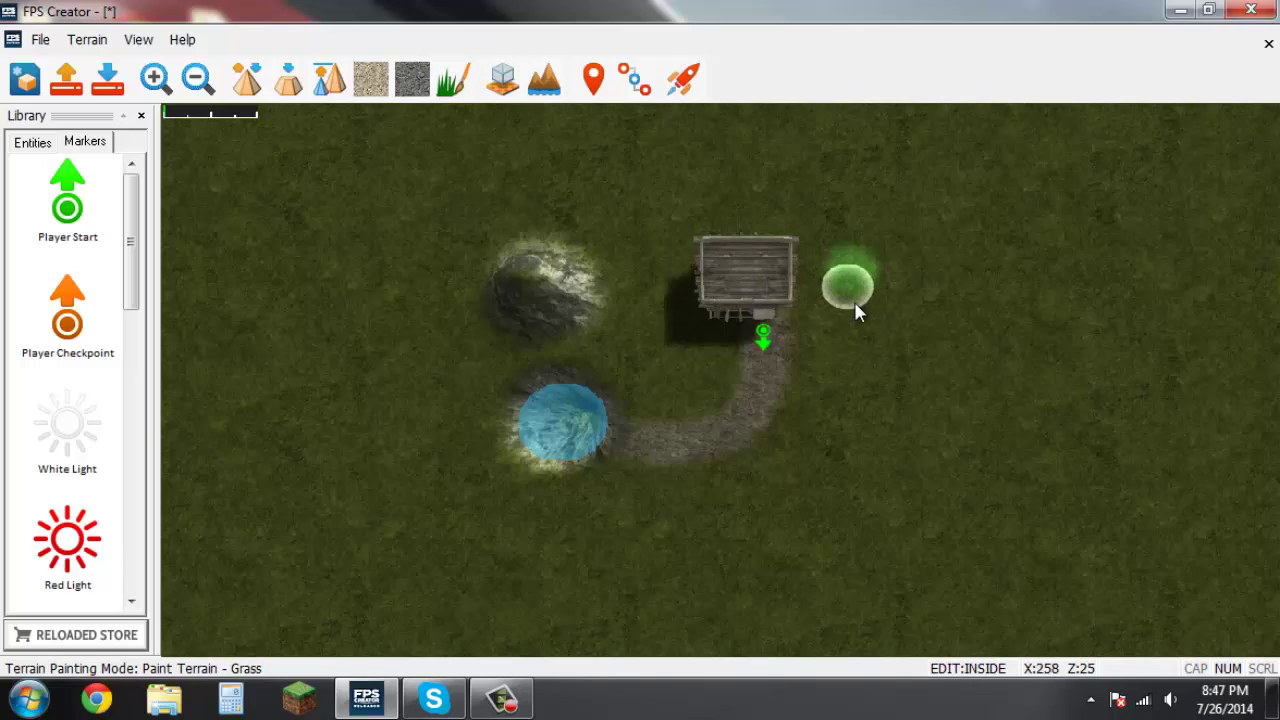
mouse_move(857, 349)
mouse_down()
mouse_move(790, 490)
mouse_move(834, 483)
mouse_move(894, 300)
mouse_move(884, 266)
mouse_move(824, 252)
mouse_move(840, 365)
mouse_move(826, 425)
mouse_move(794, 477)
mouse_move(711, 506)
mouse_move(757, 524)
mouse_move(866, 495)
mouse_move(907, 337)
mouse_move(857, 296)
mouse_move(846, 477)
mouse_move(811, 497)
mouse_up()
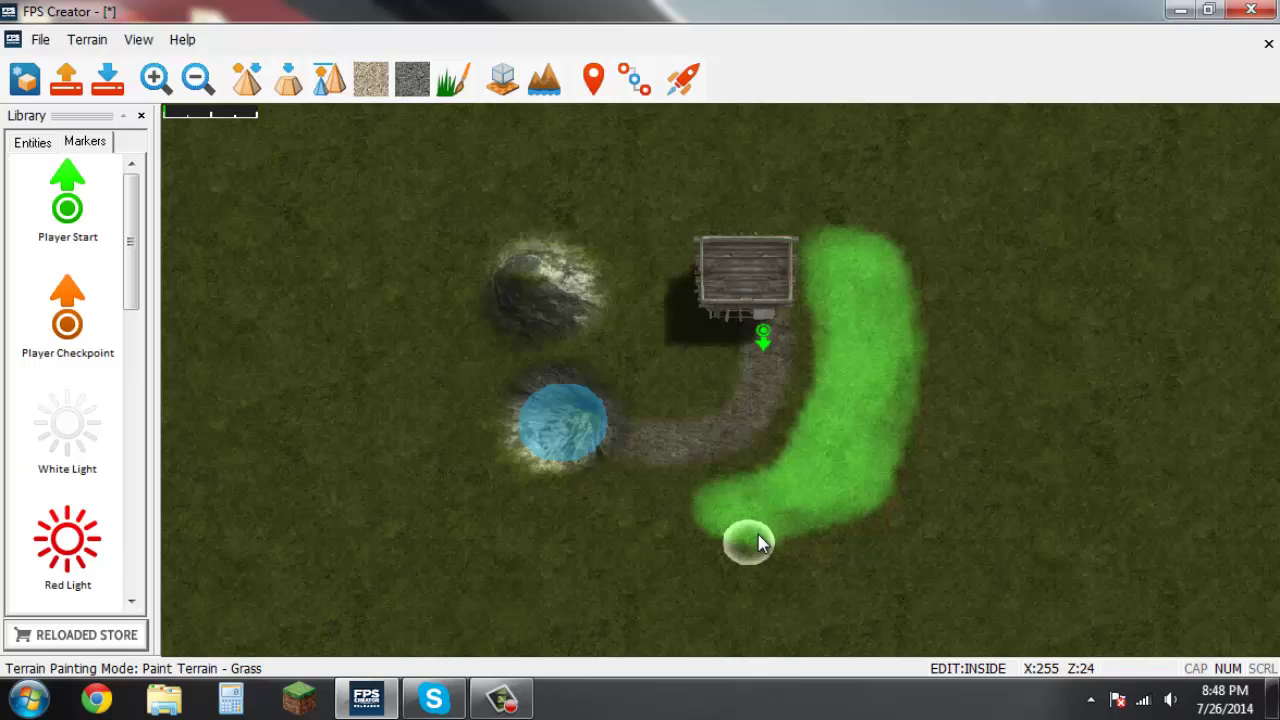
mouse_move(759, 535)
mouse_down()
mouse_move(762, 510)
mouse_move(752, 540)
mouse_move(830, 525)
mouse_move(656, 538)
mouse_move(723, 531)
mouse_move(666, 514)
mouse_move(633, 515)
mouse_move(624, 530)
mouse_move(723, 507)
mouse_up()
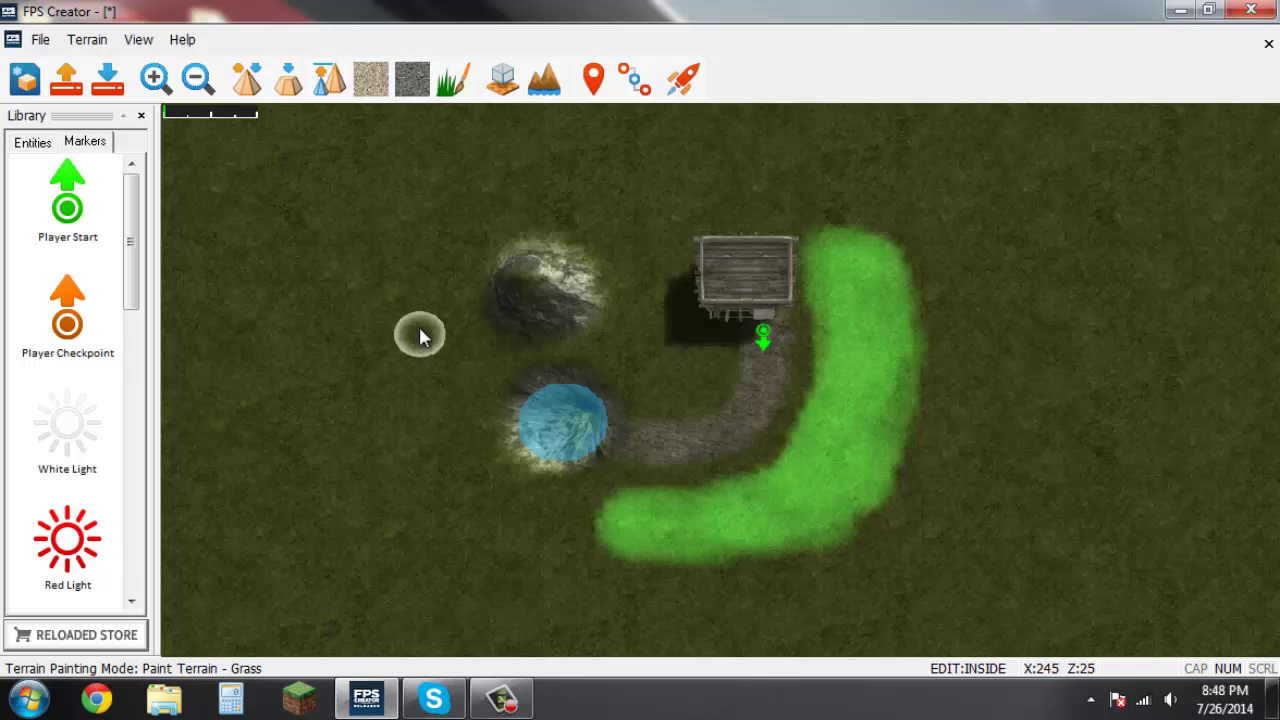
- Flatten the rocky hill beside the building back to ground height with the terrain Level sculpting tool
click(287, 84)
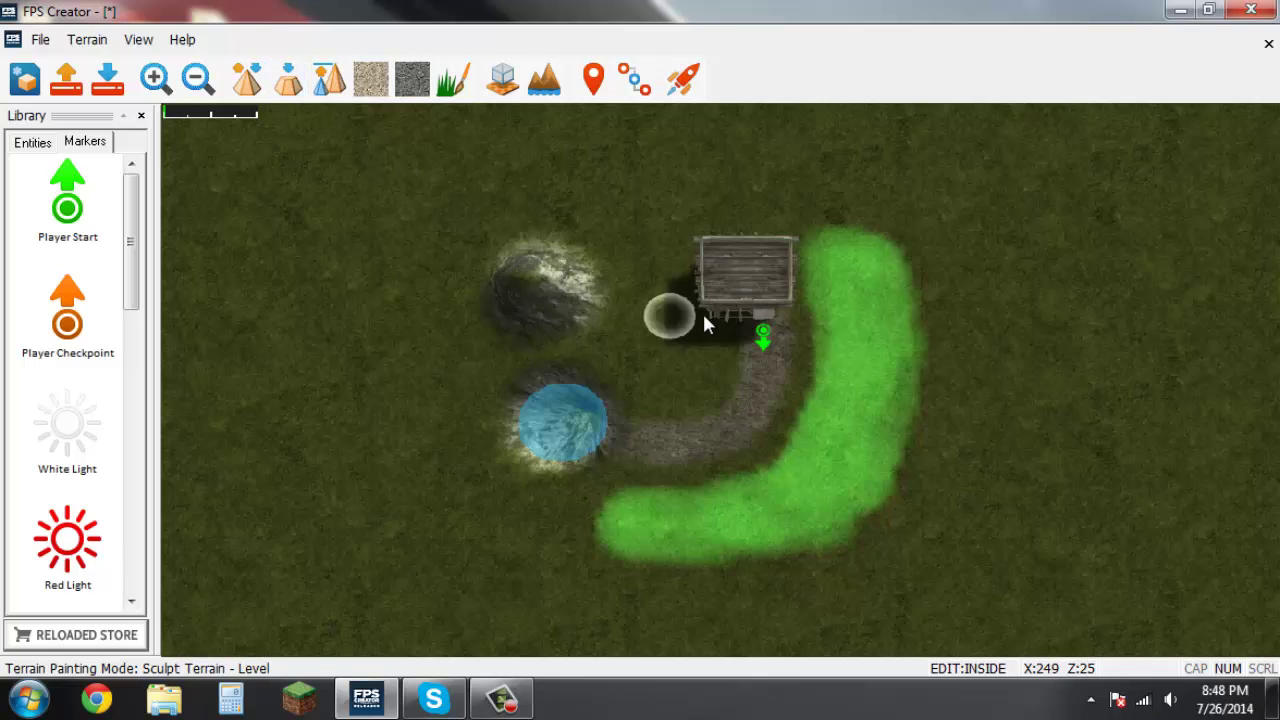
key(Left)
middle_drag(733, 295, 837, 317)
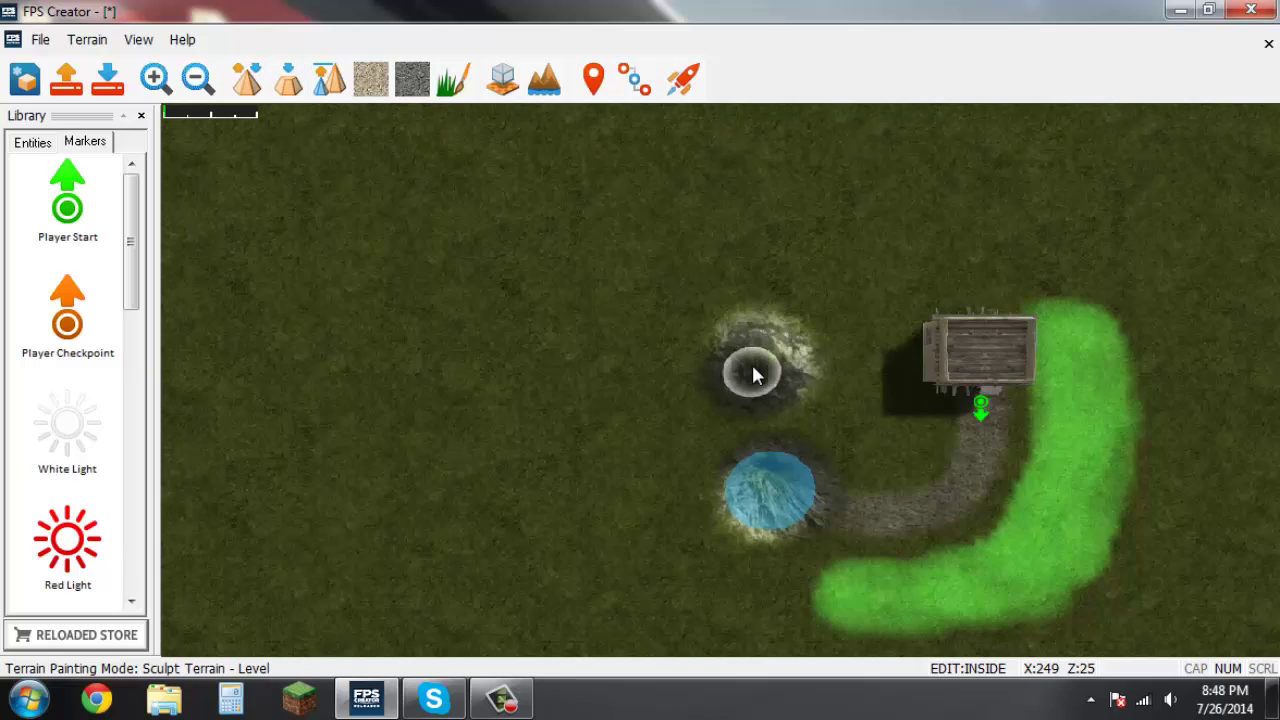
drag(753, 374, 773, 359)
key(Right)
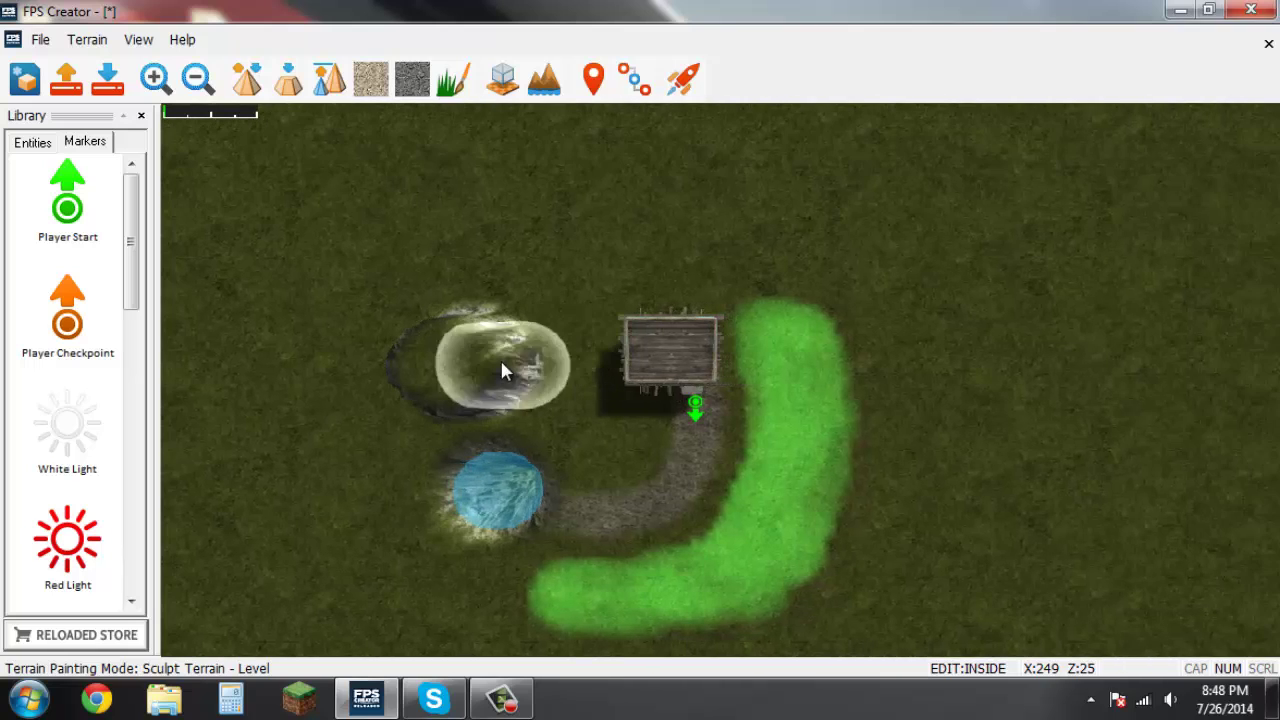
mouse_move(501, 363)
mouse_down()
mouse_move(444, 388)
mouse_move(462, 244)
mouse_move(489, 205)
mouse_move(786, 149)
mouse_move(914, 218)
mouse_move(870, 220)
mouse_move(794, 186)
mouse_move(765, 197)
mouse_move(834, 208)
mouse_move(827, 152)
mouse_move(623, 157)
mouse_move(500, 214)
mouse_move(418, 295)
mouse_move(420, 365)
mouse_move(443, 410)
mouse_move(505, 380)
mouse_move(465, 357)
mouse_move(456, 291)
mouse_move(558, 267)
mouse_move(571, 240)
mouse_move(633, 232)
mouse_move(640, 211)
mouse_move(760, 246)
mouse_move(626, 260)
mouse_up()
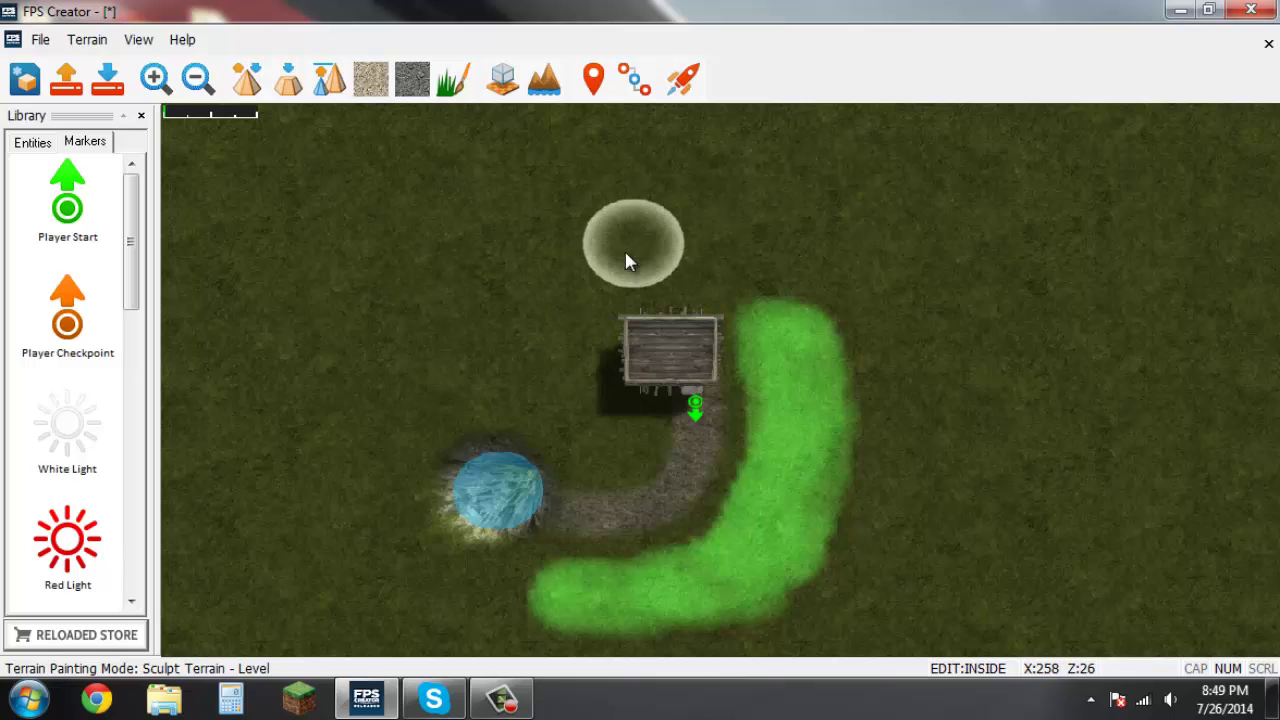
- Raise a rocky hill beside the building and a second one behind it with terrain Shape sculpting, and switch to the Level tool
click(246, 78)
drag(468, 353, 489, 350)
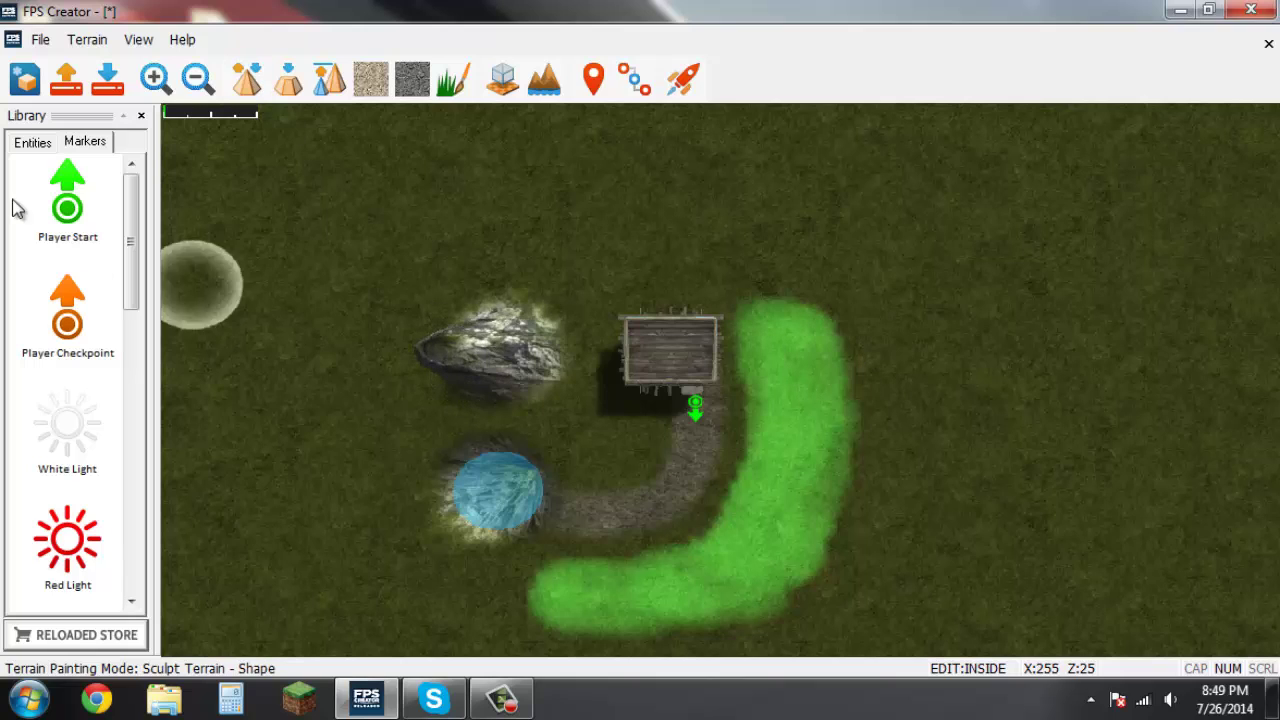
key(s)
mouse_move(563, 157)
mouse_down()
mouse_move(576, 174)
mouse_move(560, 170)
mouse_up()
click(287, 78)
key(Right)
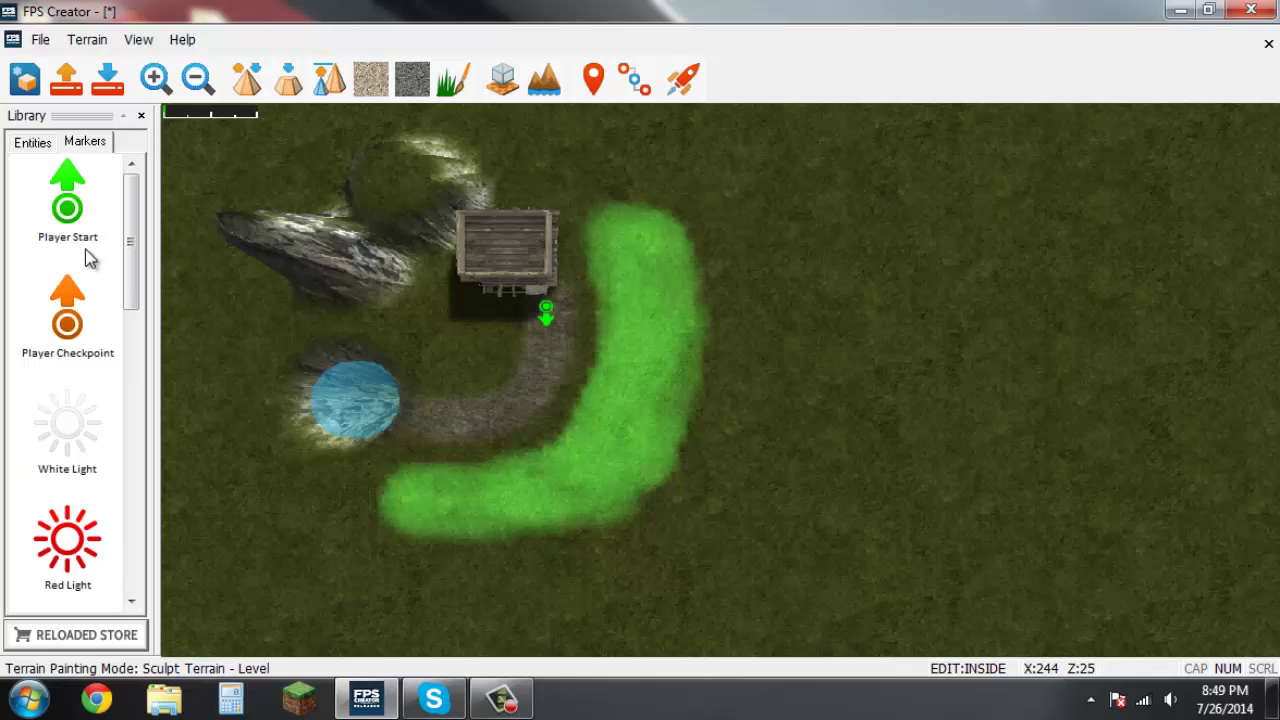
scroll(136, 274, up, 1)
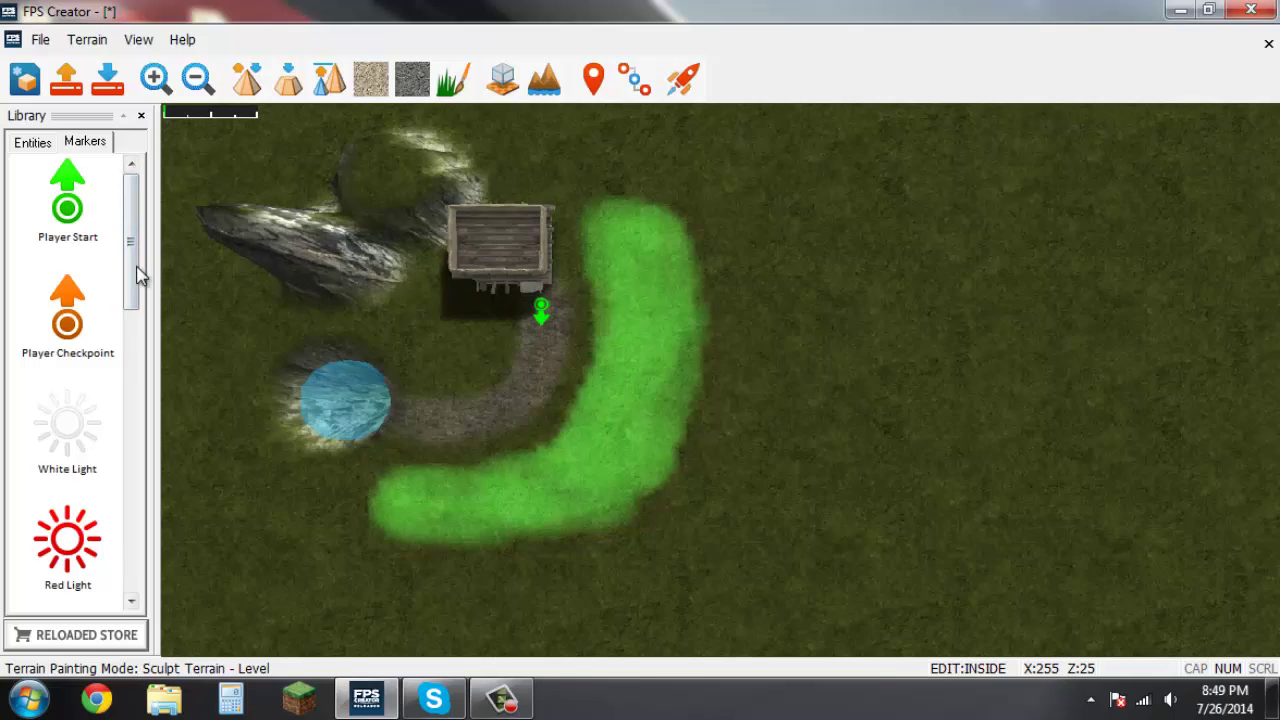
key(Left)
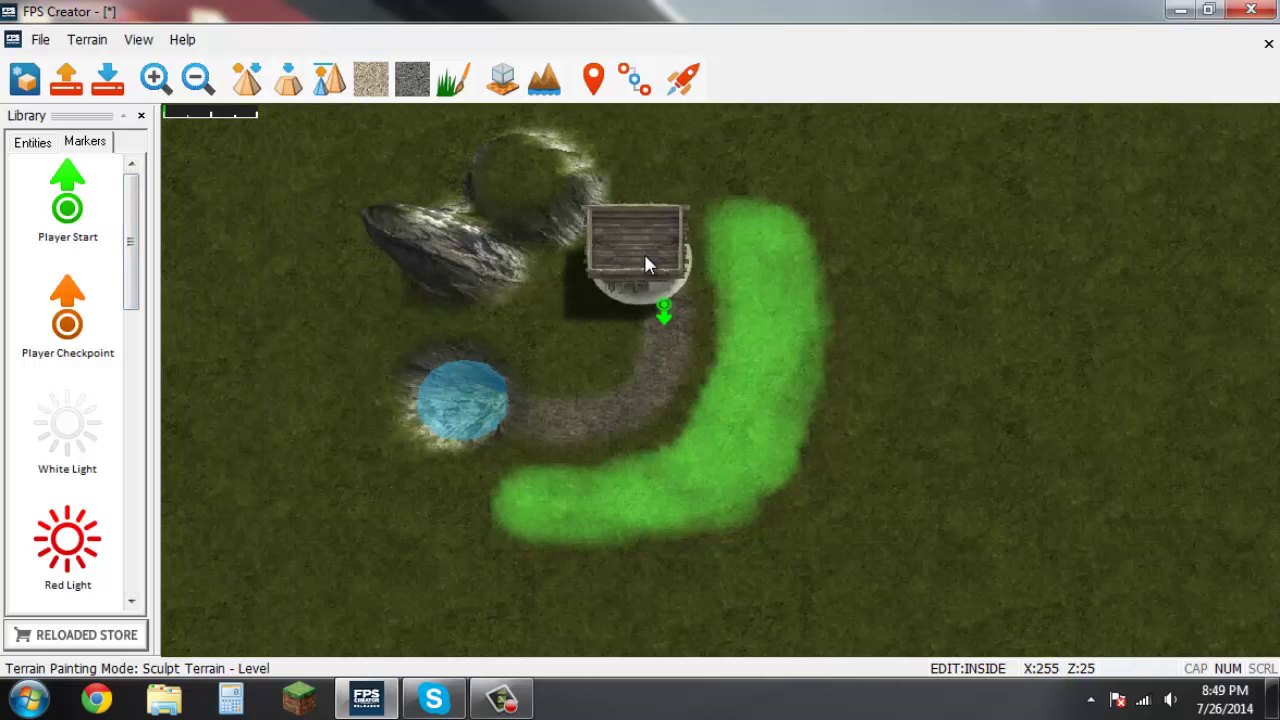
scroll(663, 257, up, 1)
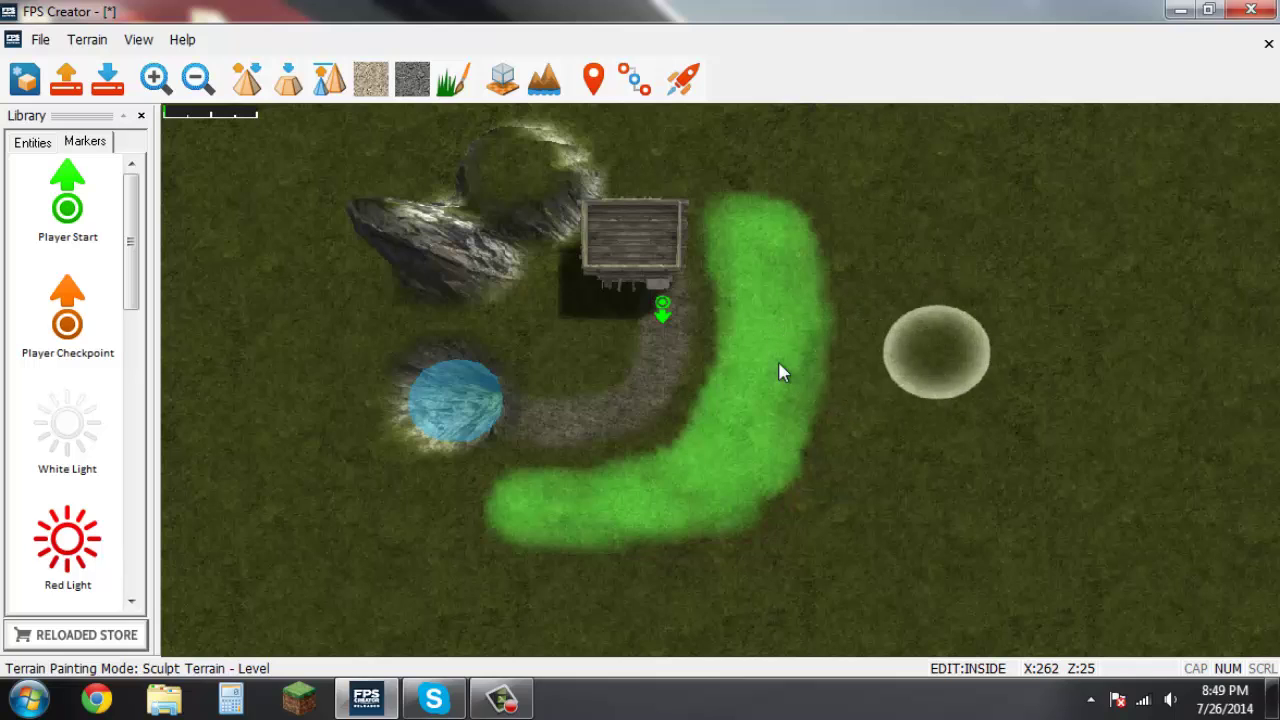
- Switch to entity editing and move the sandstone building slightly back from the player start marker
click(502, 80)
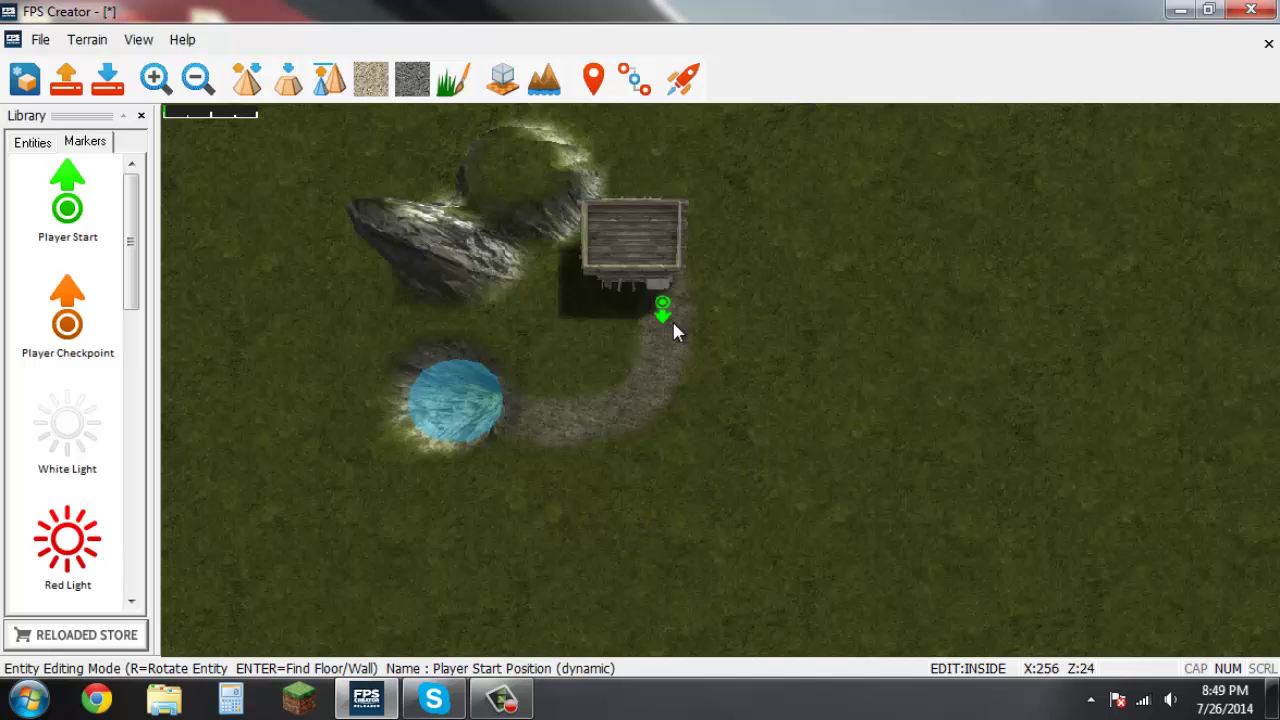
key(Left)
scroll(722, 254, up, 3)
key(Up)
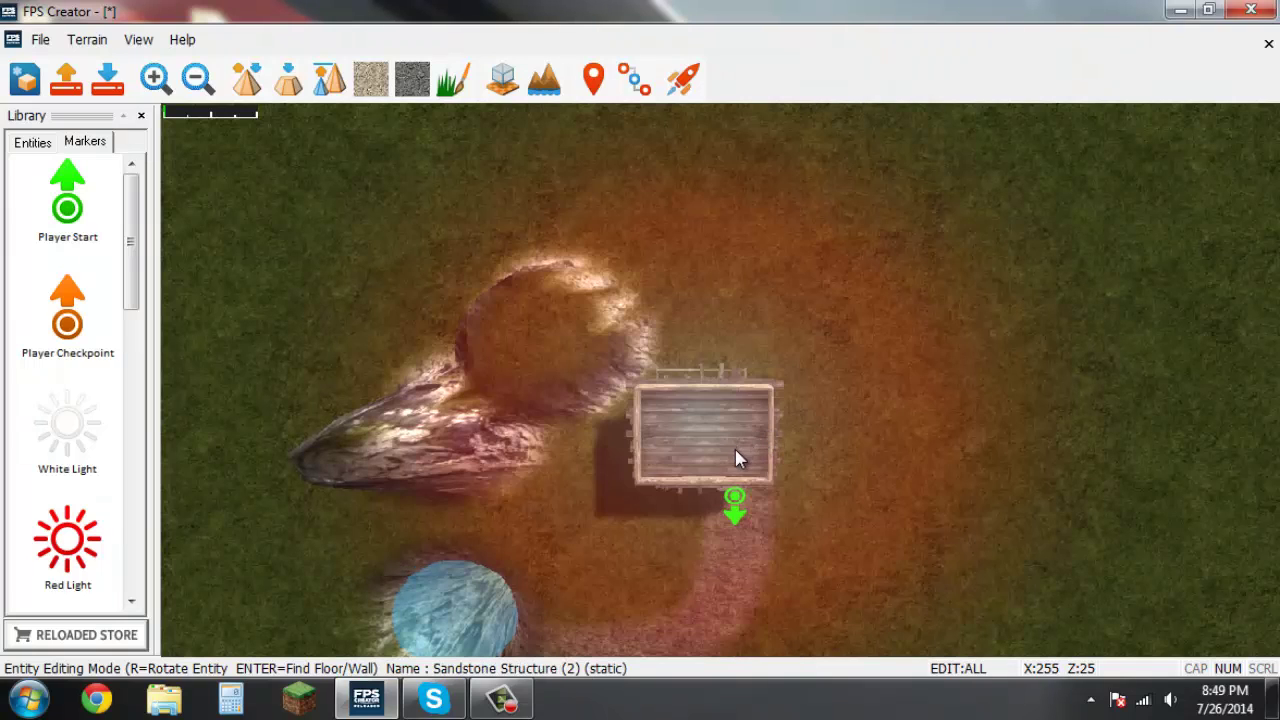
mouse_move(737, 457)
mouse_down()
mouse_move(907, 417)
mouse_move(1129, 486)
mouse_move(1080, 363)
mouse_move(1129, 480)
mouse_move(808, 483)
mouse_move(734, 440)
mouse_move(753, 440)
mouse_up()
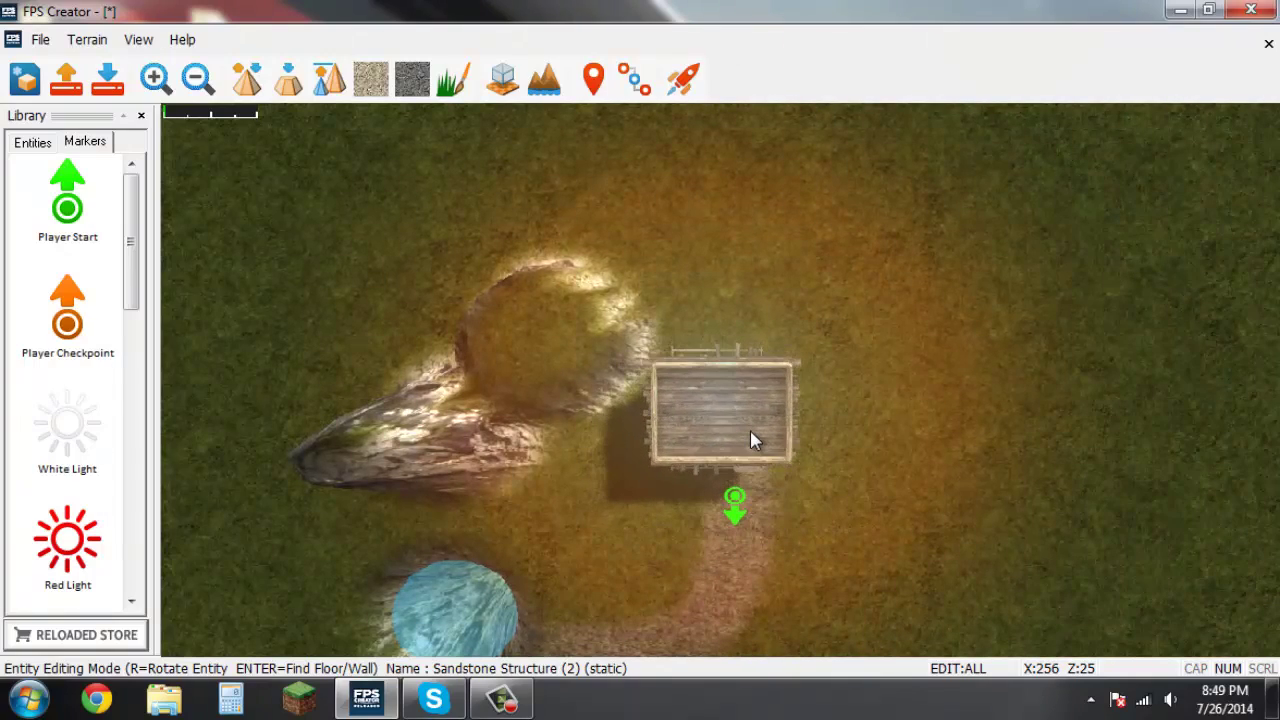